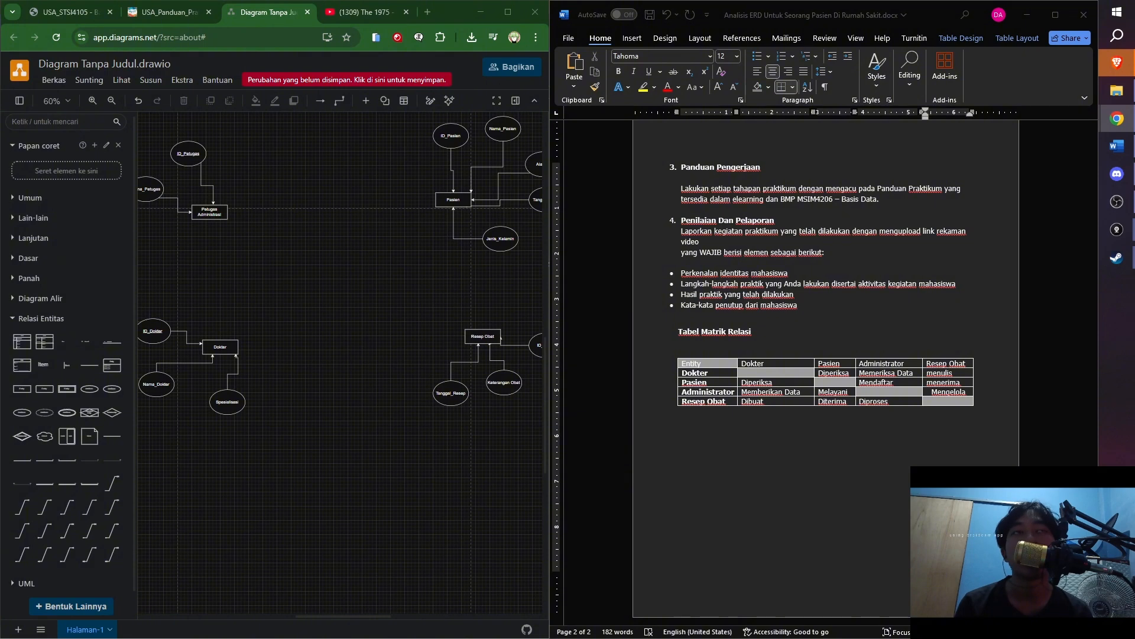
Step: Open the Tugas 1 assignment PDF and examine the hospital case text for its actors and the relations between them
{"action": "left_click", "coordinate": [41, 13]}
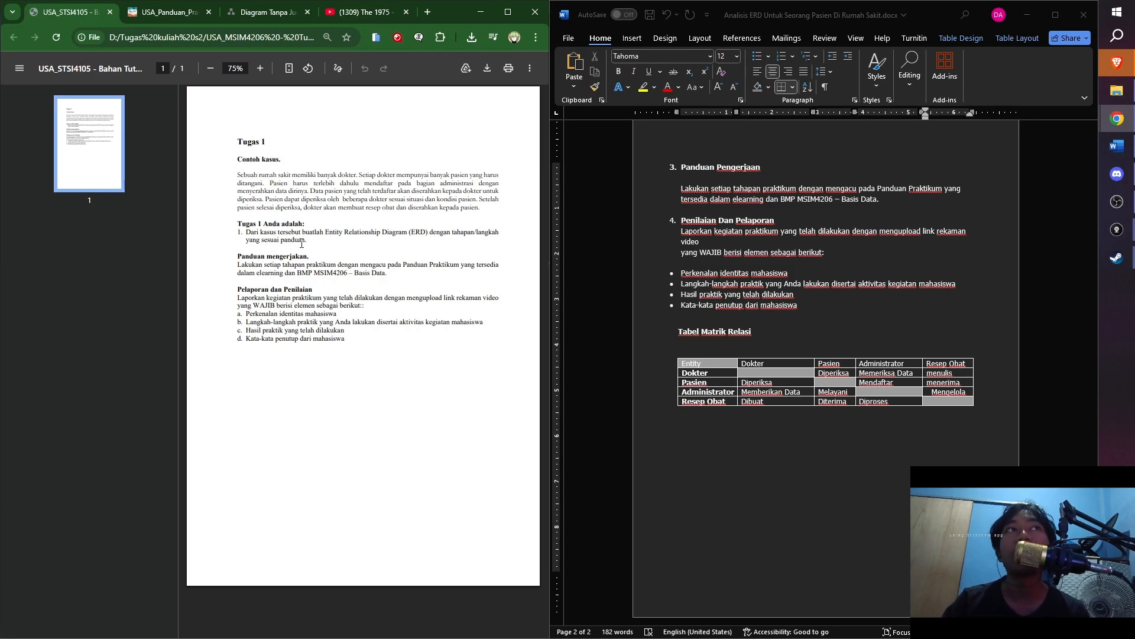
{"action": "left_click_drag", "start_coordinate": [289, 176], "coordinate": [476, 202]}
{"action": "left_click", "coordinate": [350, 176]}
{"action": "scroll", "coordinate": [879, 299], "scroll_direction": "up", "scroll_amount": 15}
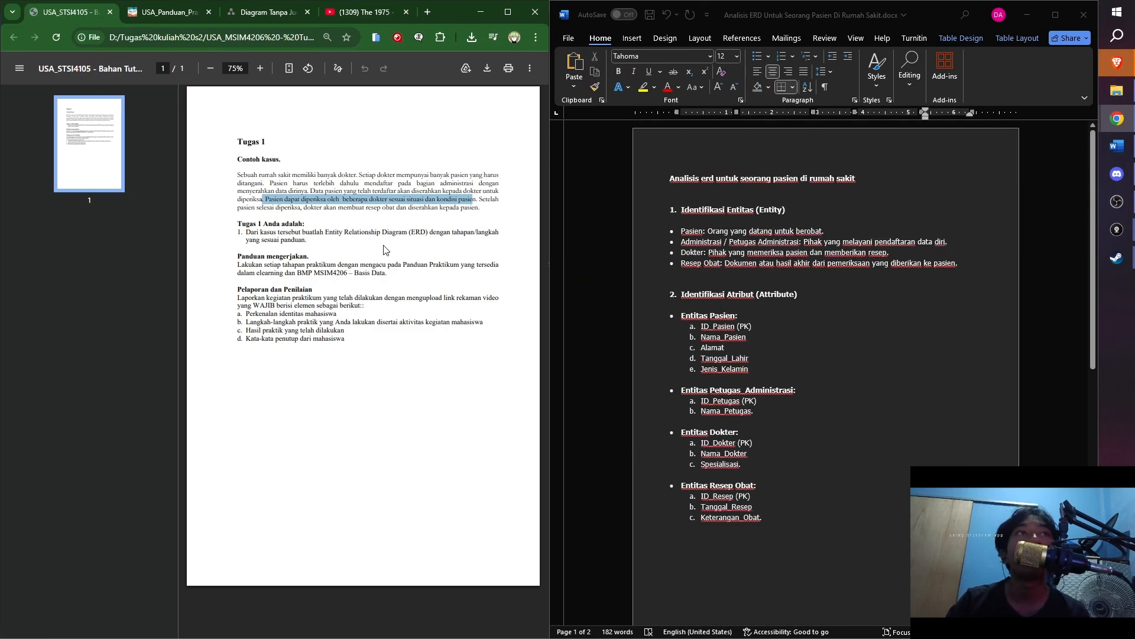
{"action": "left_click_drag", "start_coordinate": [323, 208], "coordinate": [475, 213]}
{"action": "left_click", "coordinate": [475, 214]}
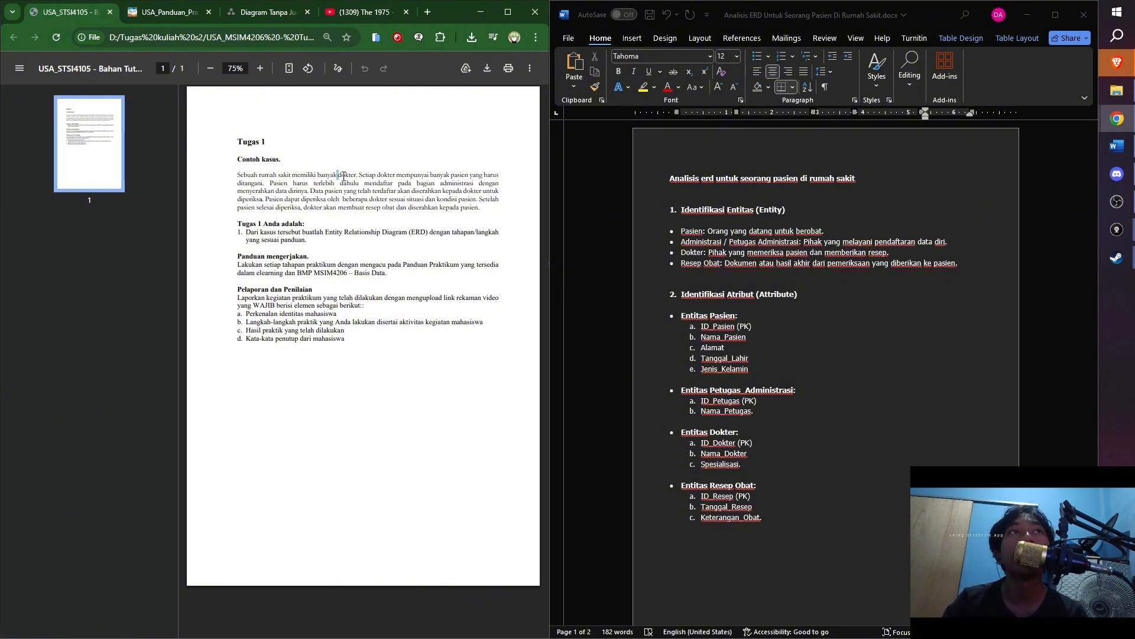
{"action": "left_click_drag", "start_coordinate": [344, 176], "coordinate": [362, 175]}
{"action": "left_click", "coordinate": [361, 202]}
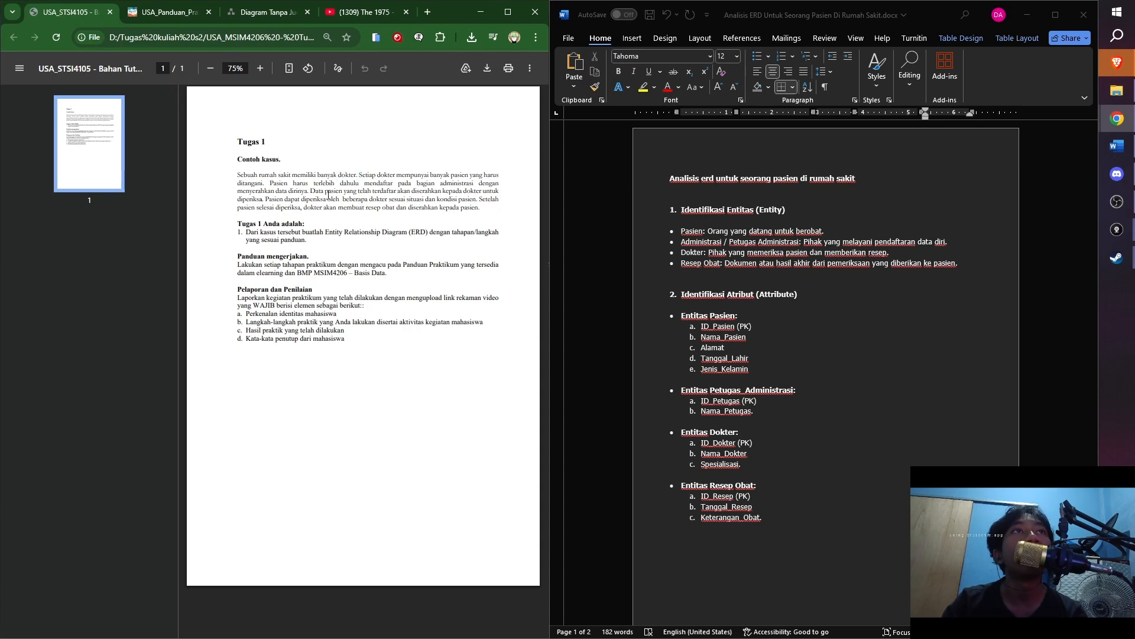
{"action": "left_click_drag", "start_coordinate": [264, 184], "coordinate": [286, 184]}
{"action": "left_click", "coordinate": [404, 196]}
{"action": "left_click_drag", "start_coordinate": [438, 183], "coordinate": [475, 184]}
{"action": "left_click", "coordinate": [369, 208]}
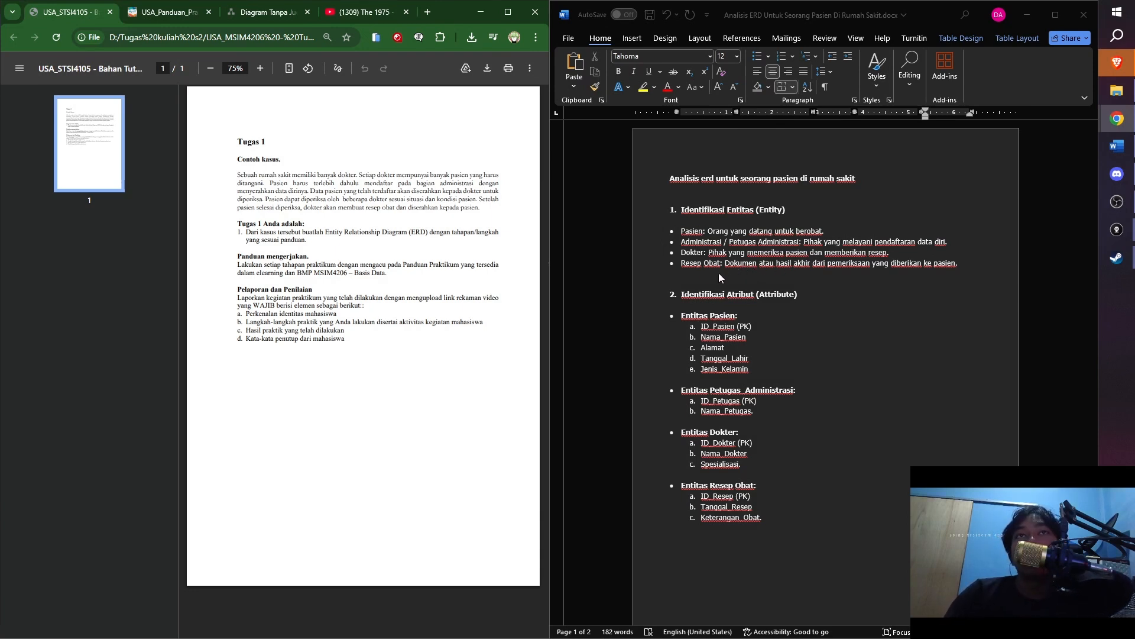
Step: Switch to the Word analysis document and review the entity definitions in section 1 and each entity's attributes in section 2
{"action": "left_click", "coordinate": [714, 230]}
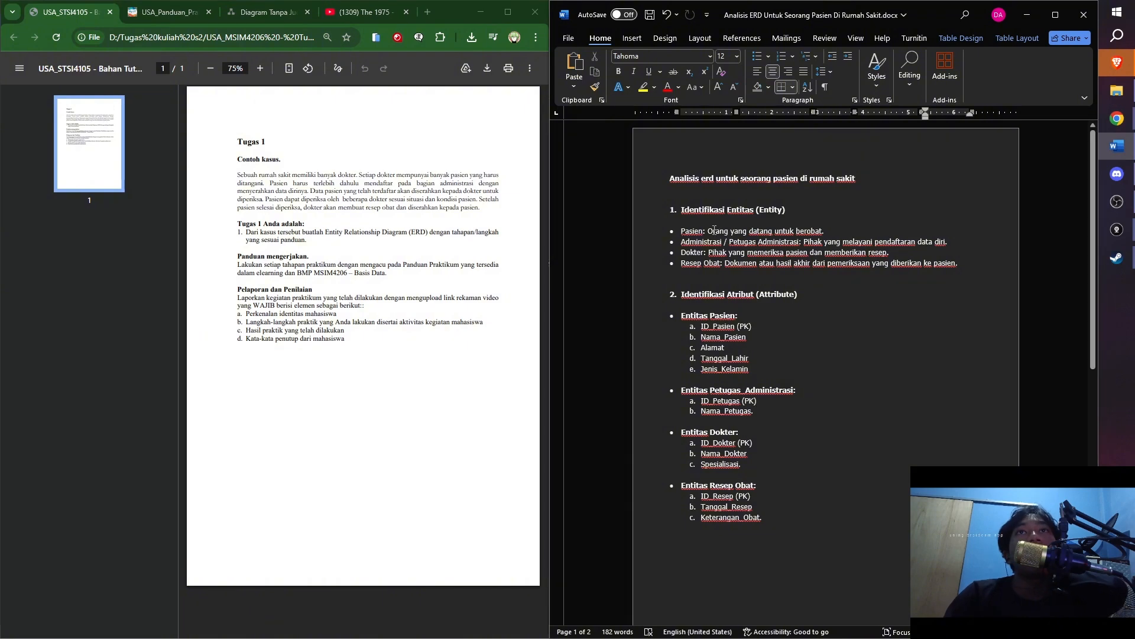
{"action": "left_click_drag", "start_coordinate": [707, 230], "coordinate": [825, 232]}
{"action": "left_click", "coordinate": [826, 233]}
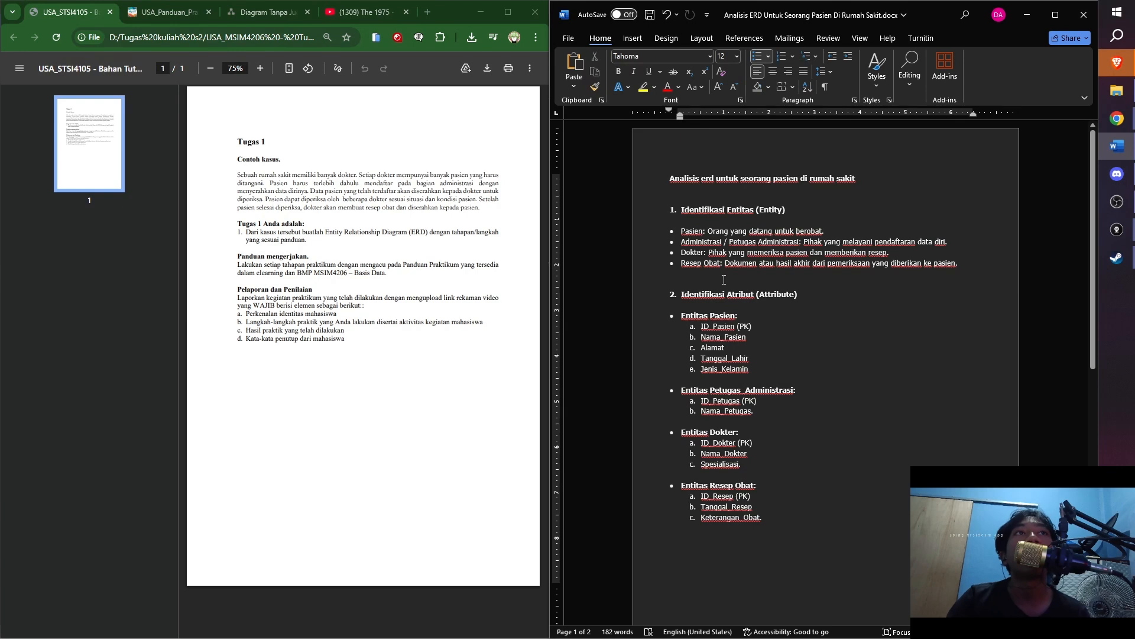
{"action": "left_click_drag", "start_coordinate": [725, 265], "coordinate": [795, 266]}
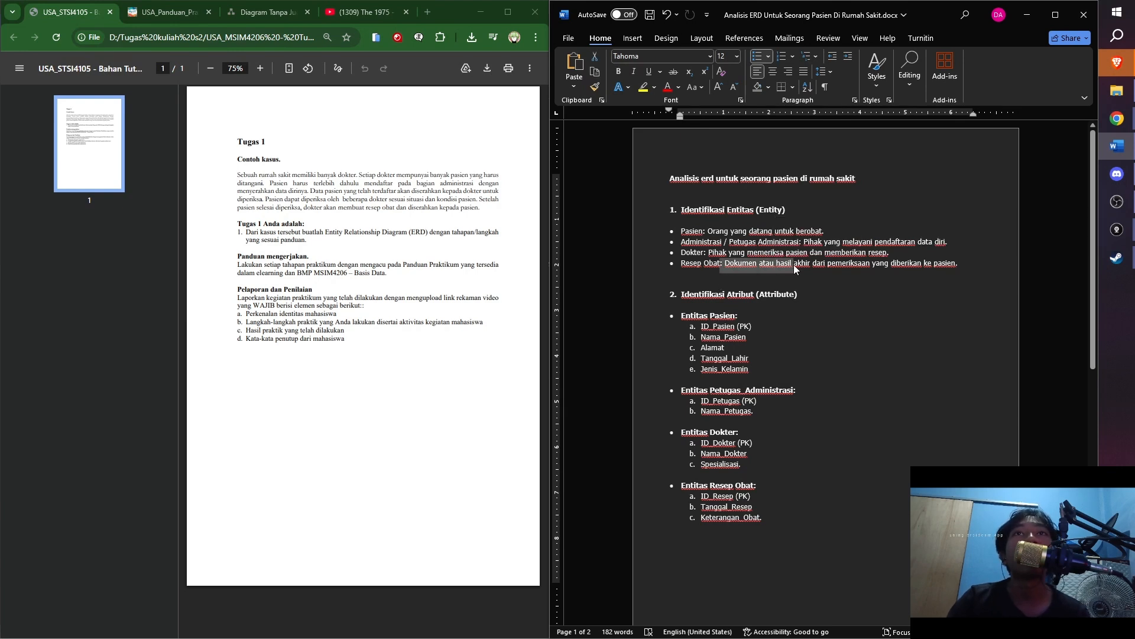
{"action": "left_click", "coordinate": [795, 266]}
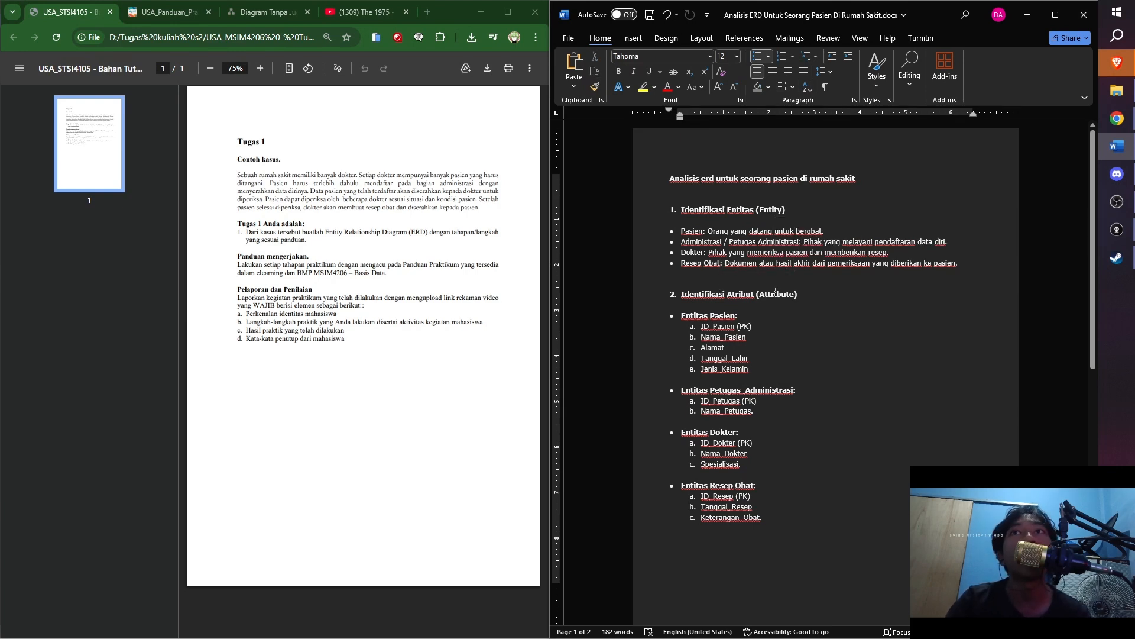
{"action": "scroll", "coordinate": [721, 308], "scroll_direction": "down", "scroll_amount": 2}
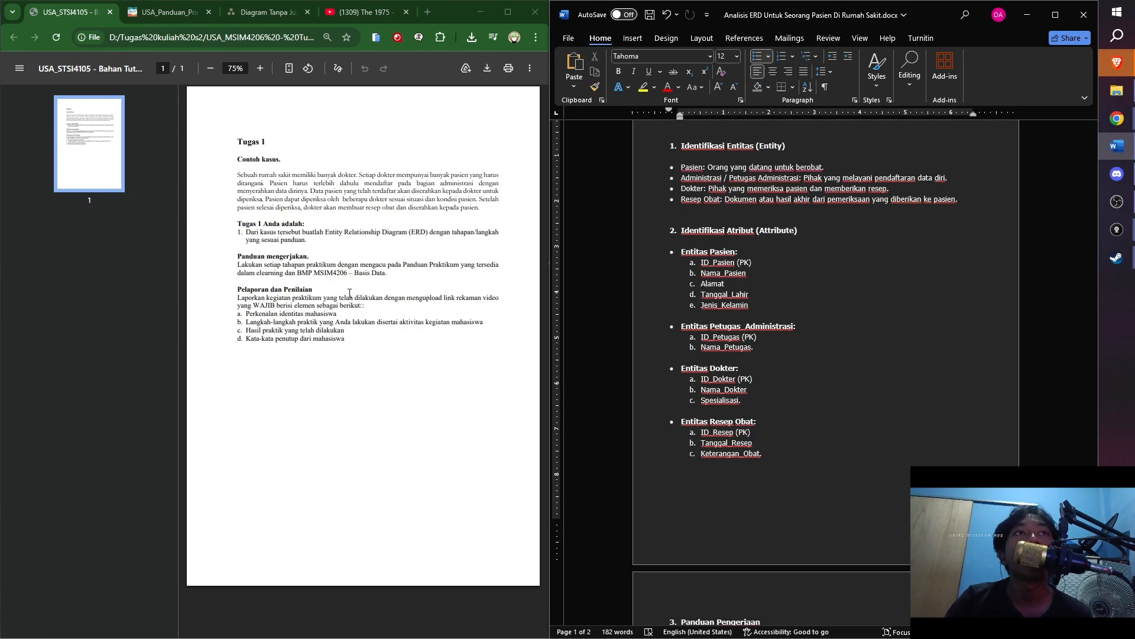
{"action": "left_click", "coordinate": [761, 234]}
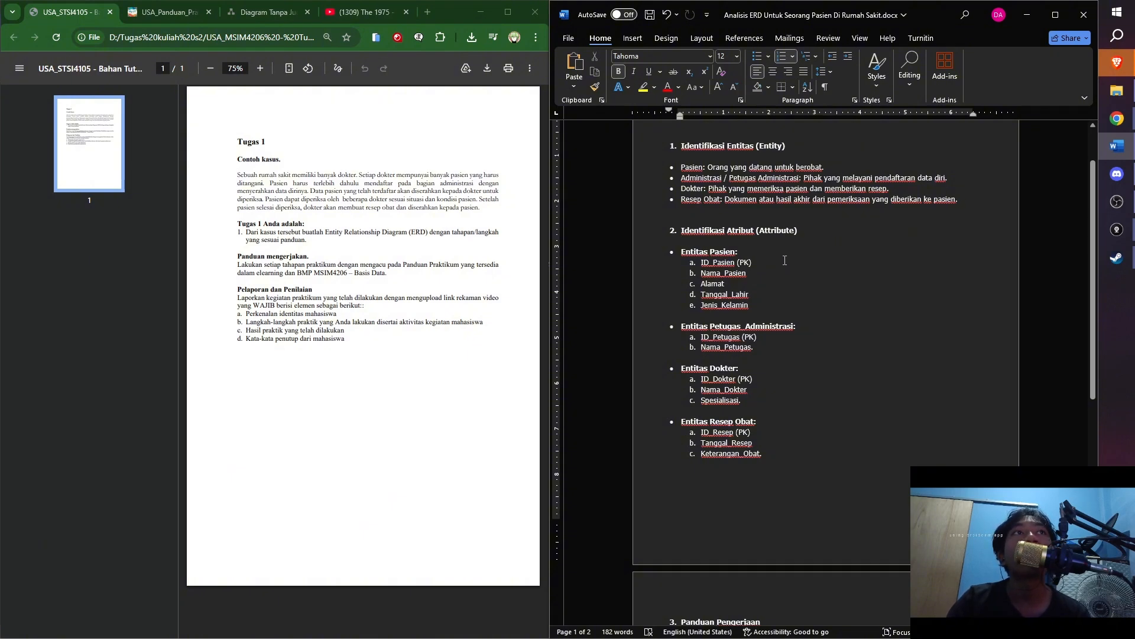
{"action": "left_click", "coordinate": [788, 284]}
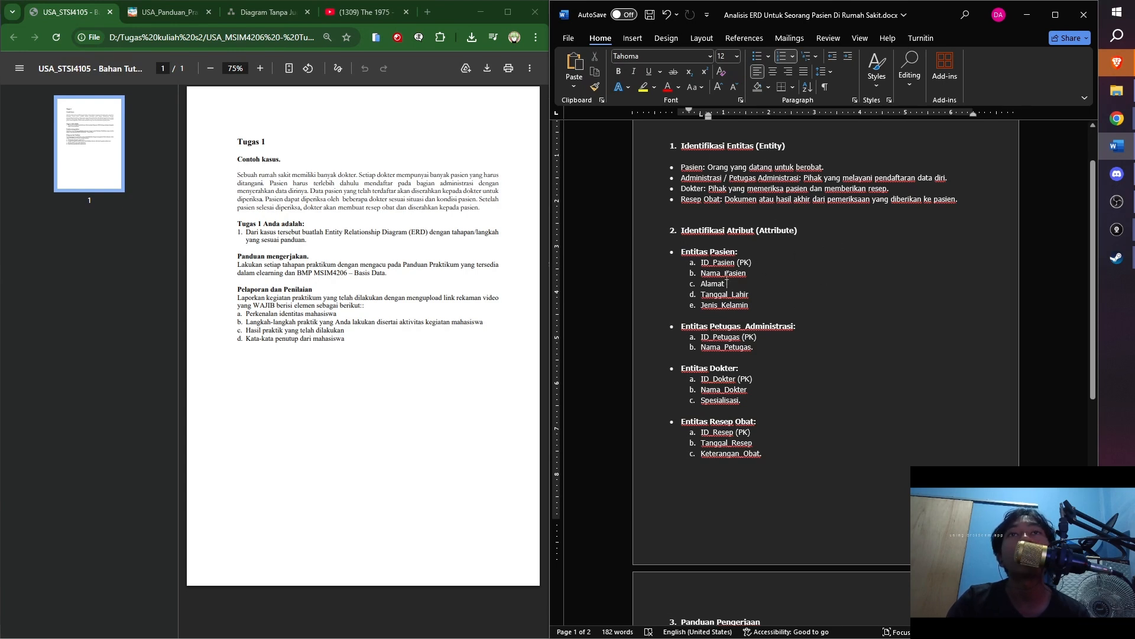
{"action": "left_click_drag", "start_coordinate": [683, 254], "coordinate": [741, 274]}
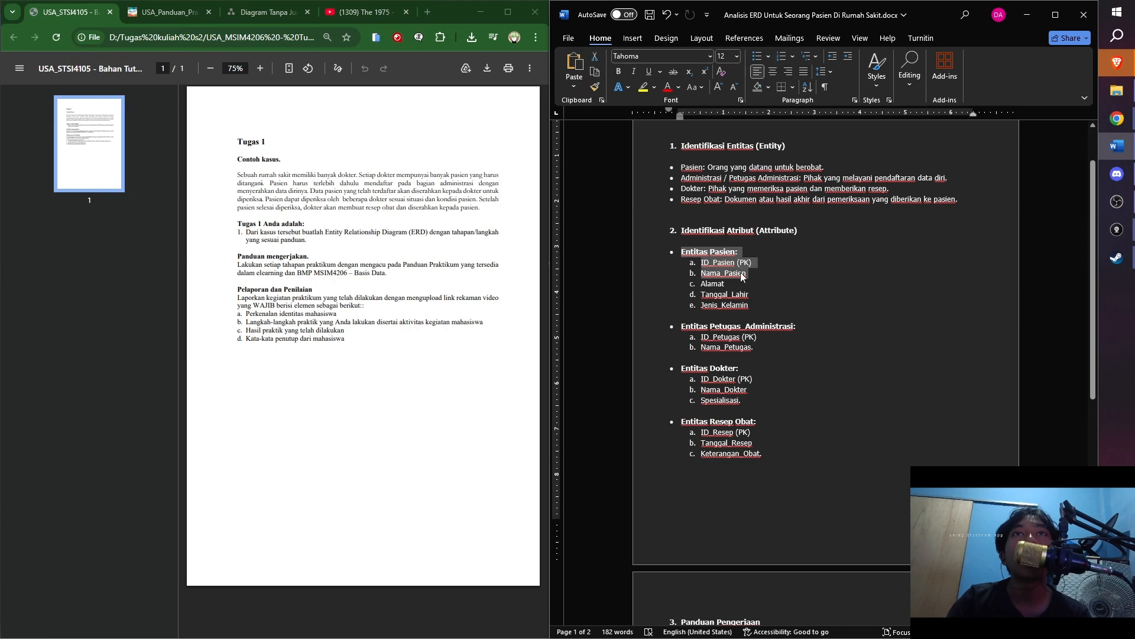
{"action": "left_click", "coordinate": [743, 273]}
{"action": "double_click", "coordinate": [717, 271]}
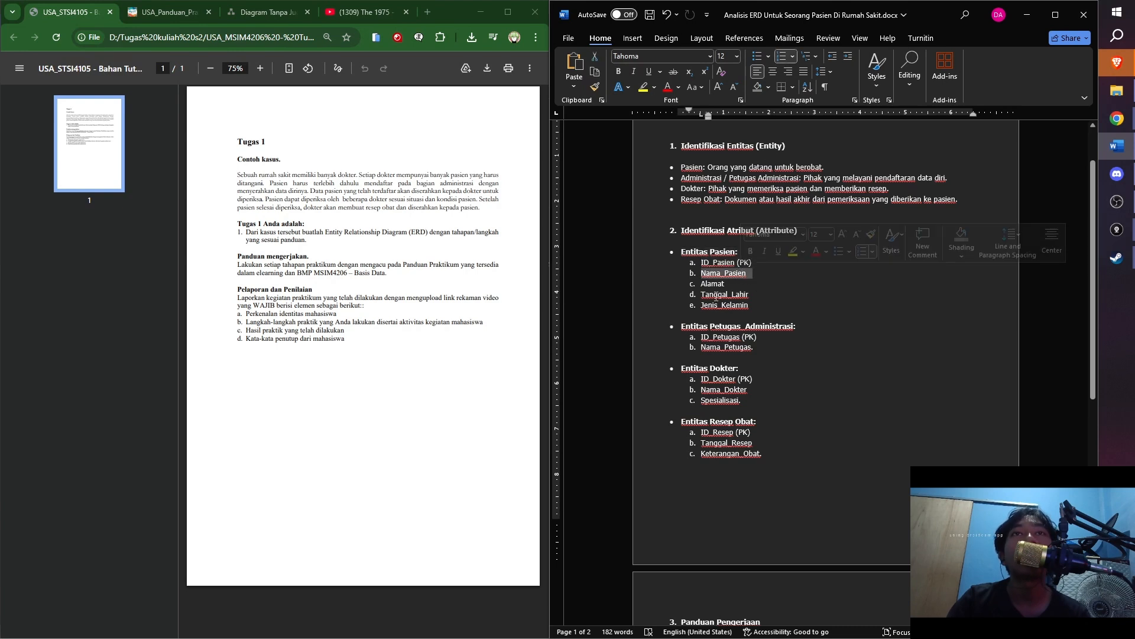
{"action": "left_click_drag", "start_coordinate": [750, 306], "coordinate": [684, 242]}
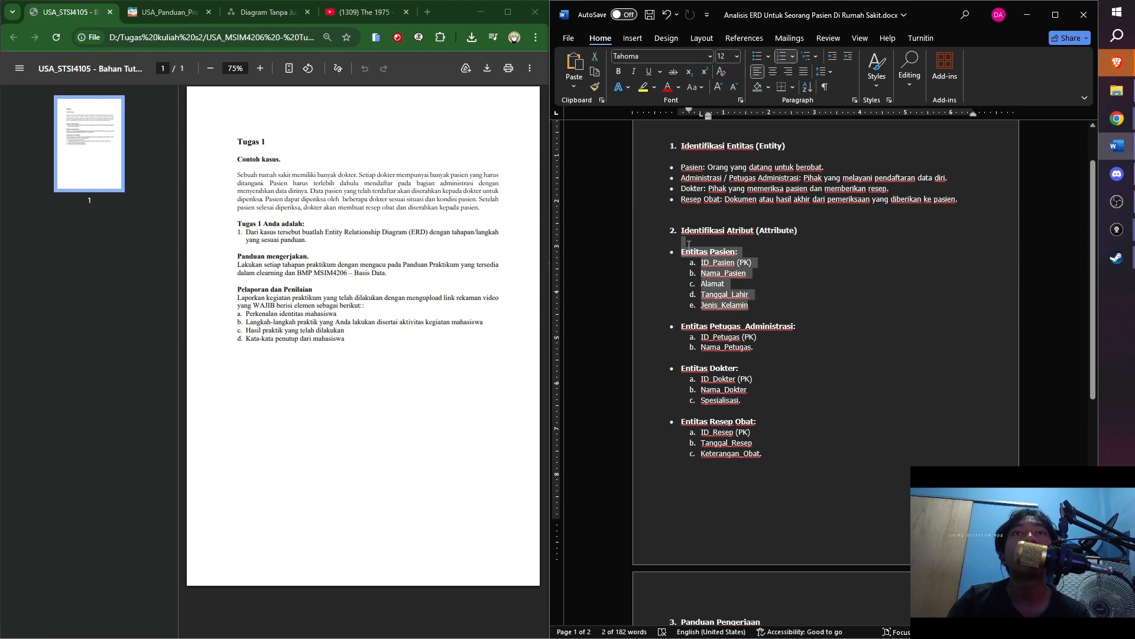
{"action": "left_click", "coordinate": [775, 269]}
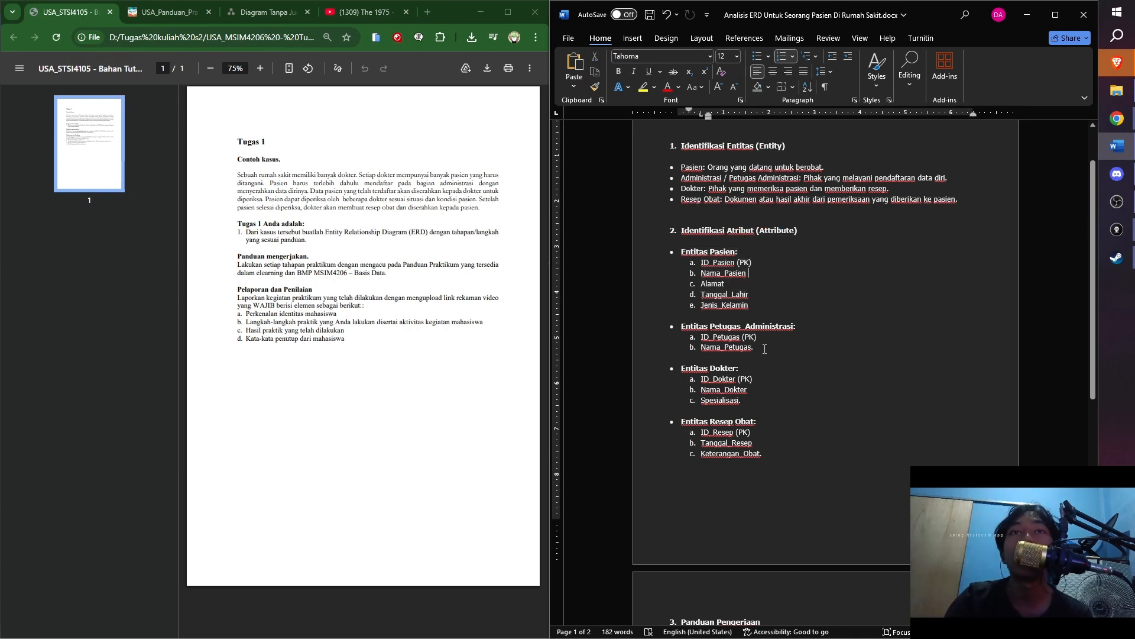
{"action": "left_click_drag", "start_coordinate": [765, 349], "coordinate": [701, 336]}
{"action": "left_click", "coordinate": [782, 358]}
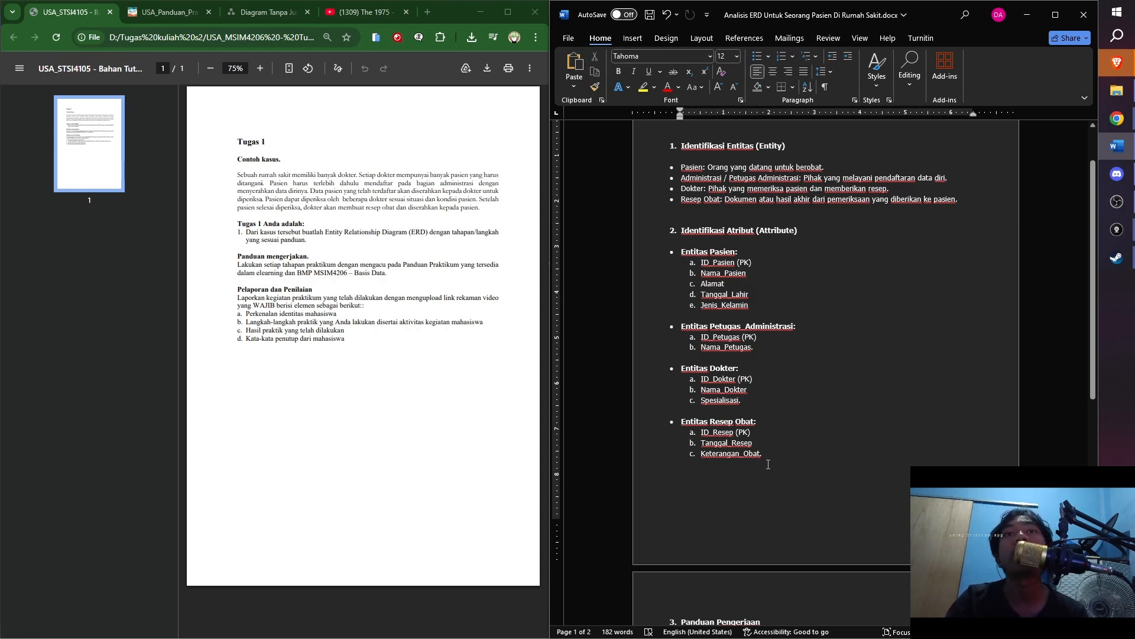
{"action": "left_click_drag", "start_coordinate": [771, 456], "coordinate": [702, 437]}
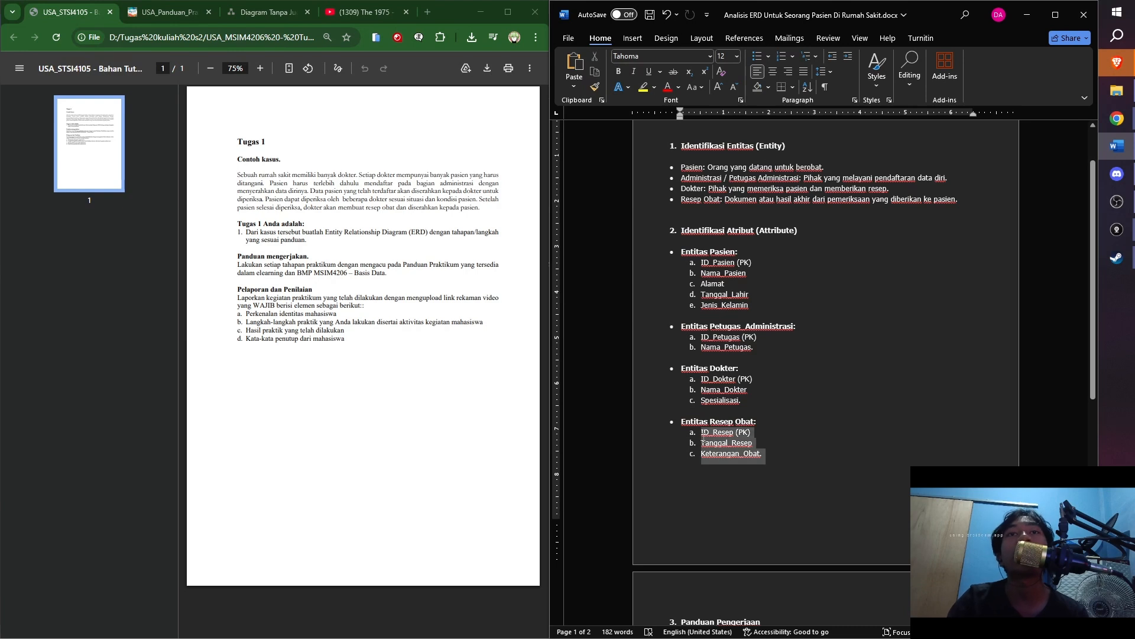
{"action": "left_click", "coordinate": [735, 457]}
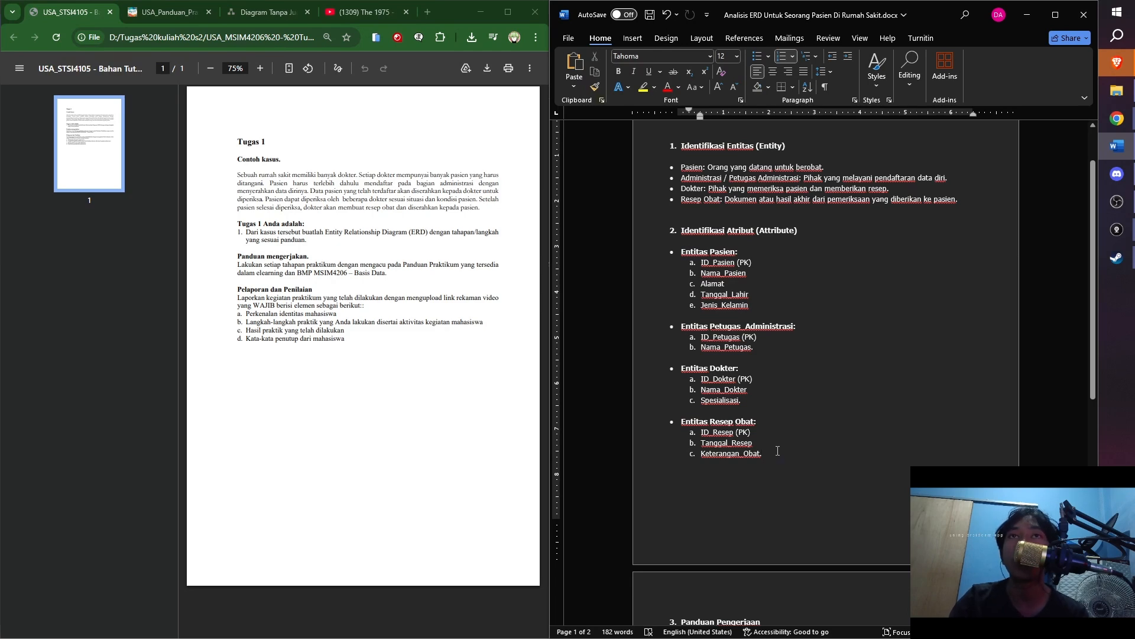
{"action": "left_click_drag", "start_coordinate": [780, 445], "coordinate": [715, 434]}
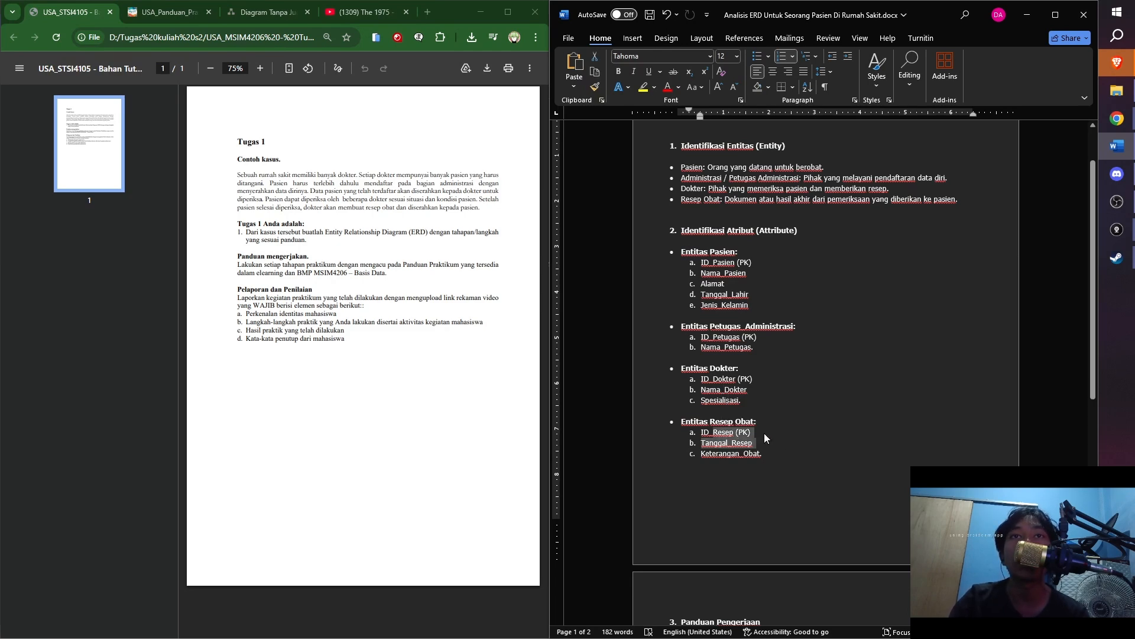
{"action": "left_click", "coordinate": [766, 435]}
Step: Examine the reporting requirements and the Tabel Matrik Relasi on the second page of the analysis document
{"action": "scroll", "coordinate": [828, 410], "scroll_direction": "down", "scroll_amount": 9}
{"action": "scroll", "coordinate": [830, 406], "scroll_direction": "down", "scroll_amount": 3}
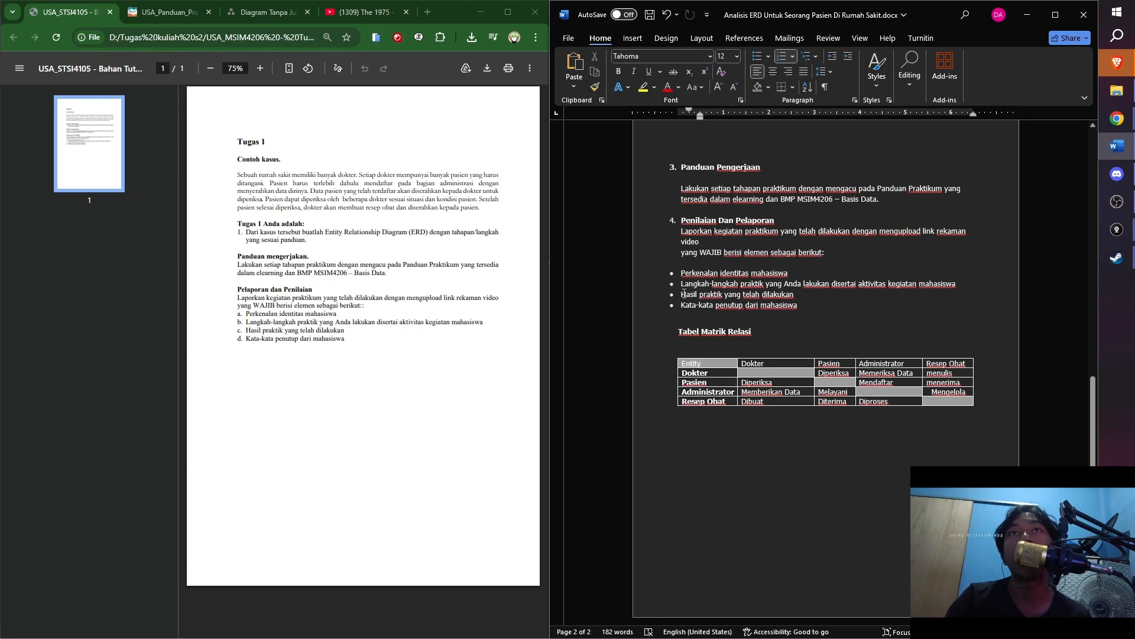
{"action": "left_click_drag", "start_coordinate": [682, 293], "coordinate": [757, 305]}
{"action": "left_click", "coordinate": [758, 288]}
{"action": "left_click", "coordinate": [755, 306]}
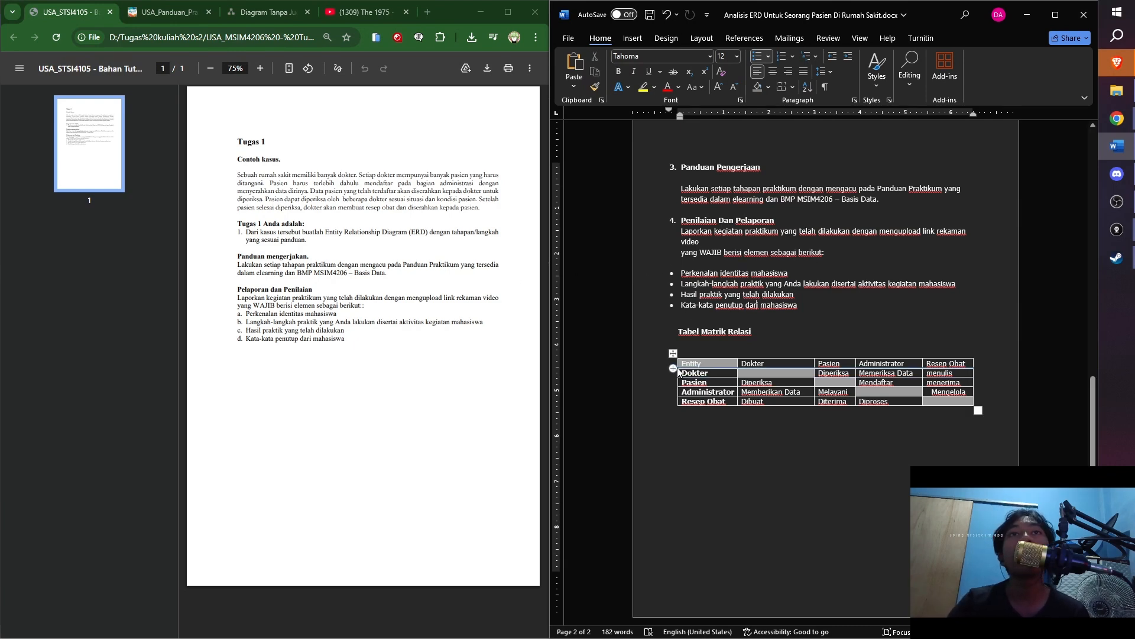
{"action": "double_click", "coordinate": [698, 364]}
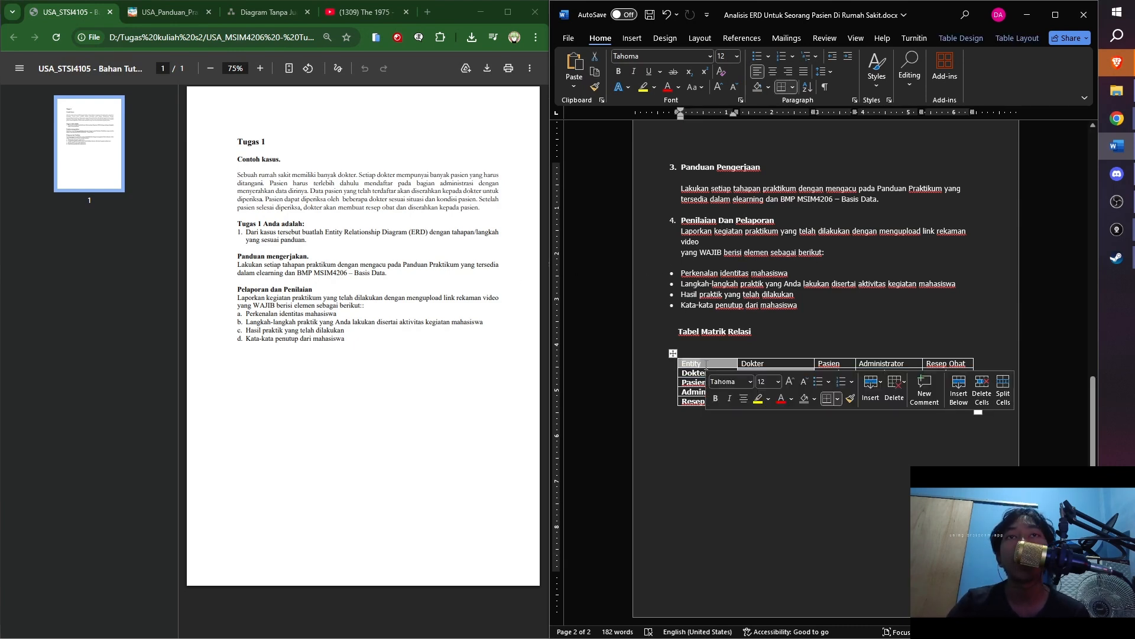
{"action": "left_click", "coordinate": [702, 511]}
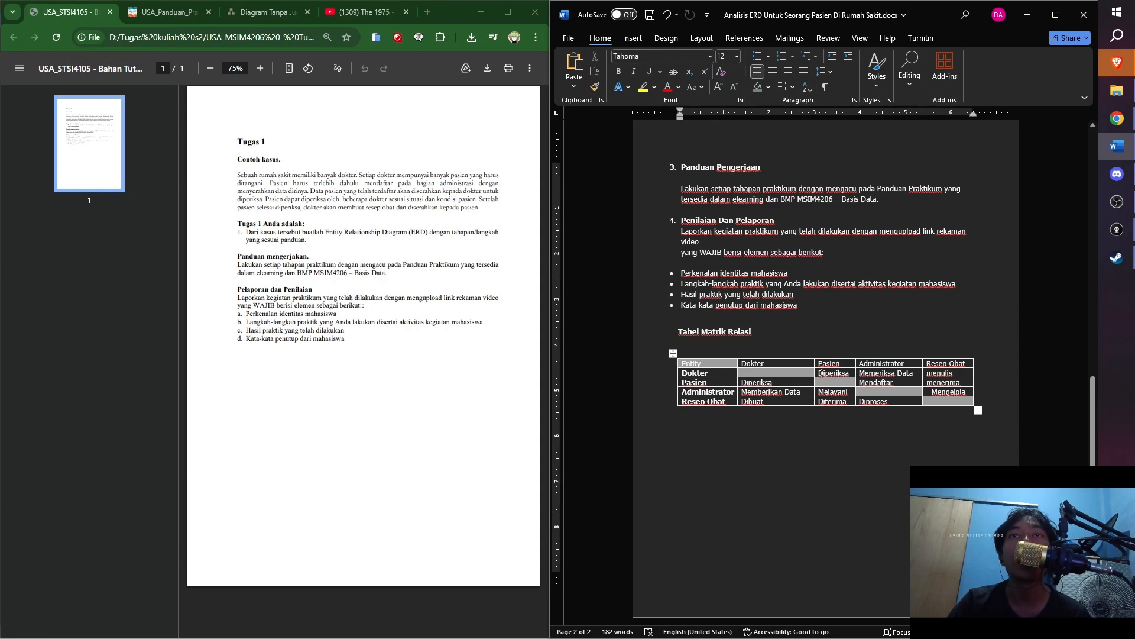
Step: Change the relation in the Dokter row, Pasien column of the matrix table to "Memeriksa"
{"action": "left_click", "coordinate": [822, 373]}
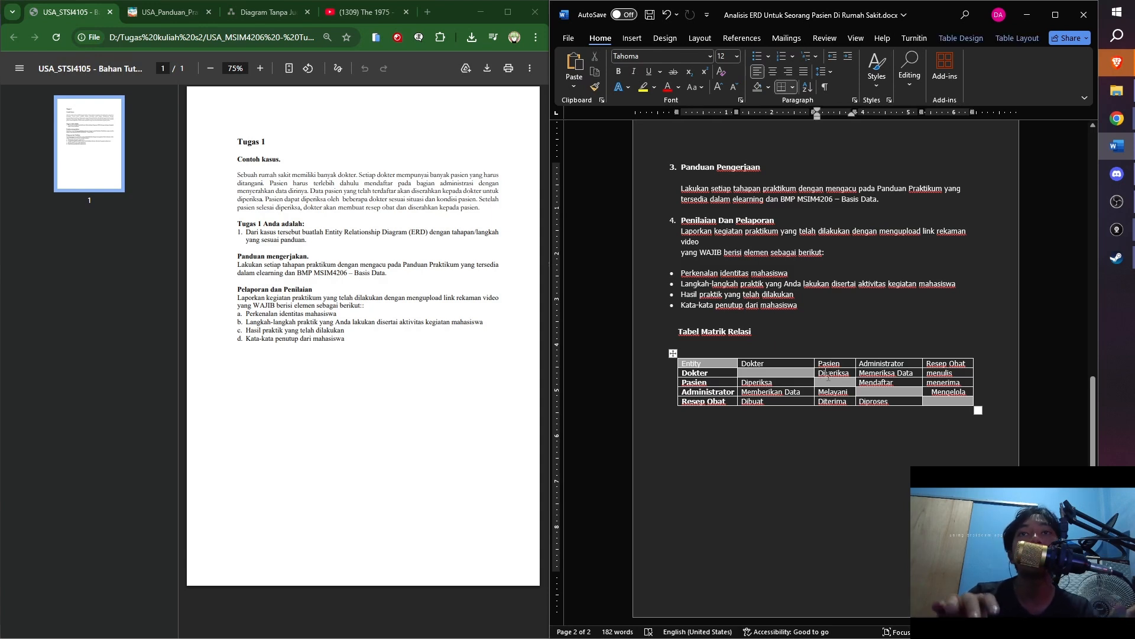
{"action": "key", "text": "BackSpace"}
{"action": "key", "text": "BackSpace"}
{"action": "key", "text": "BackSpace"}
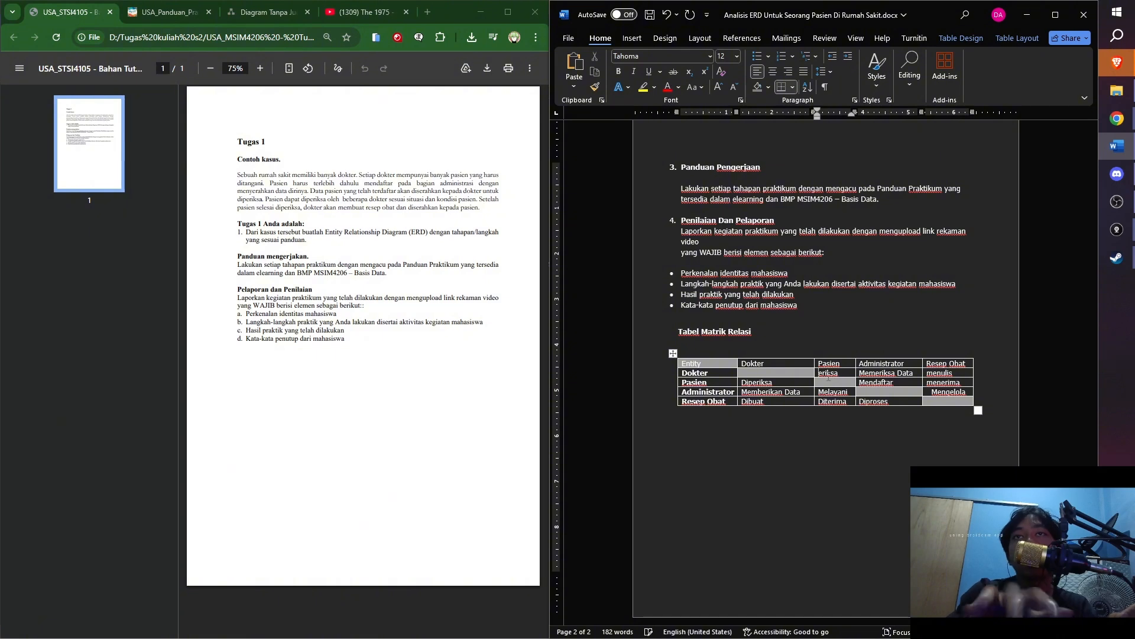
{"action": "type", "text": "Meme"}
{"action": "key", "text": "BackSpace"}
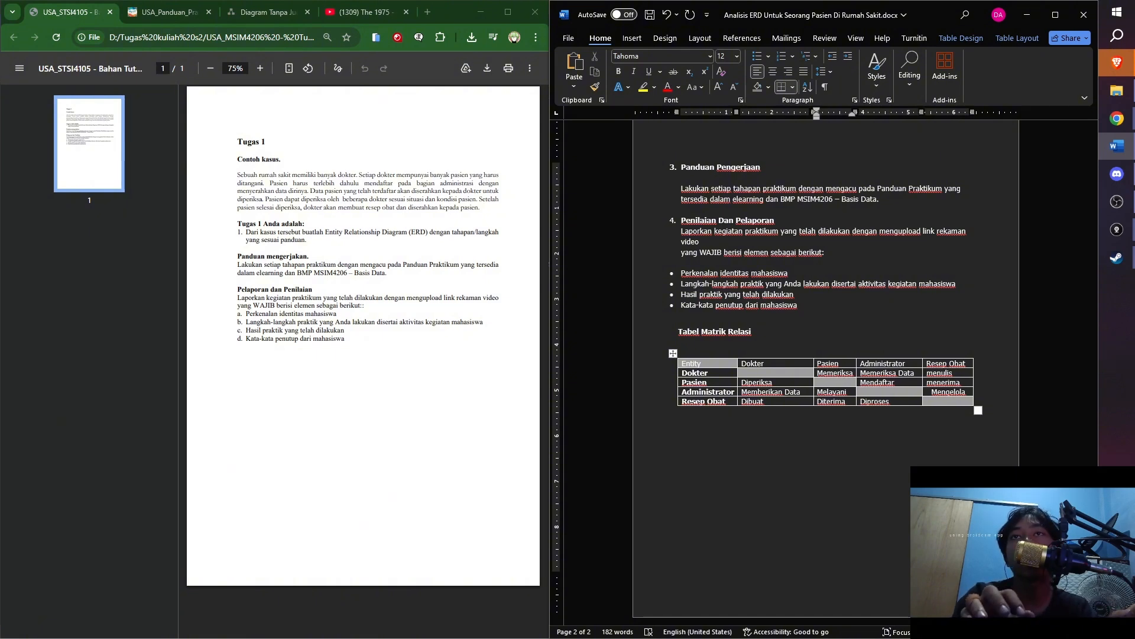
{"action": "left_click", "coordinate": [813, 449]}
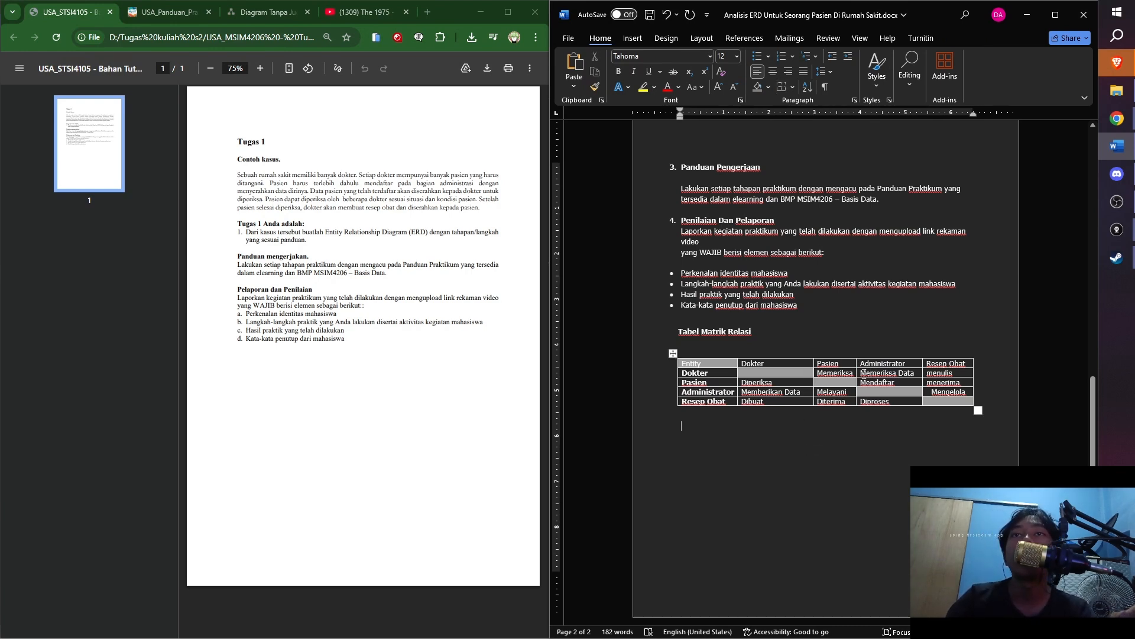
Step: Check the remaining relations in the matrix table, including the Dokter–Administrator cell and the Administrator row
{"action": "left_click", "coordinate": [914, 373]}
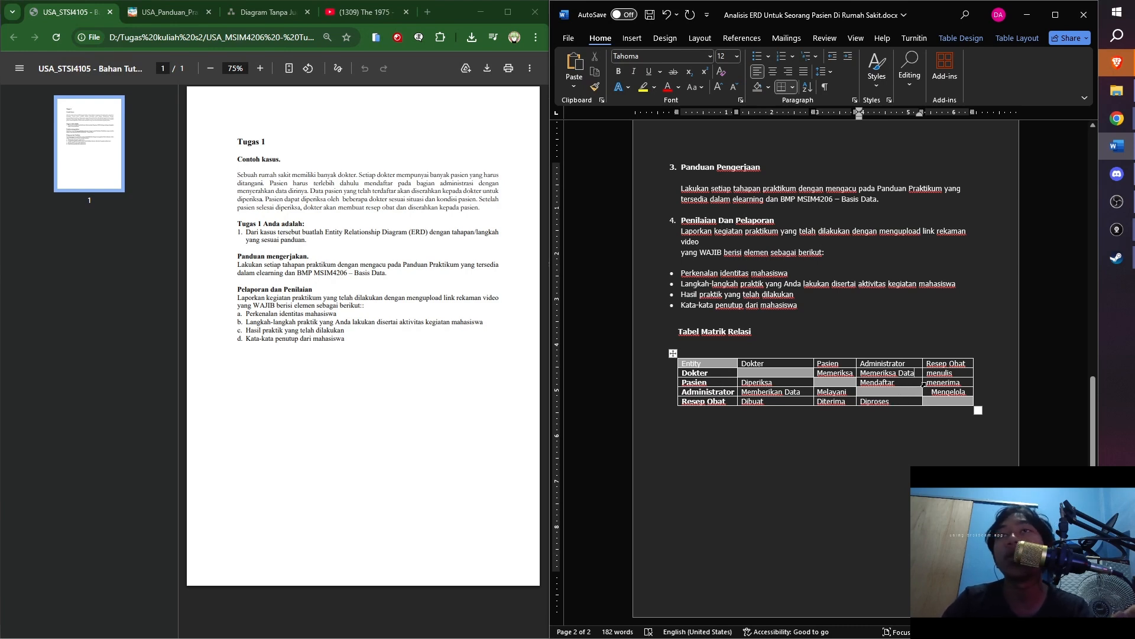
{"action": "left_click", "coordinate": [753, 407]}
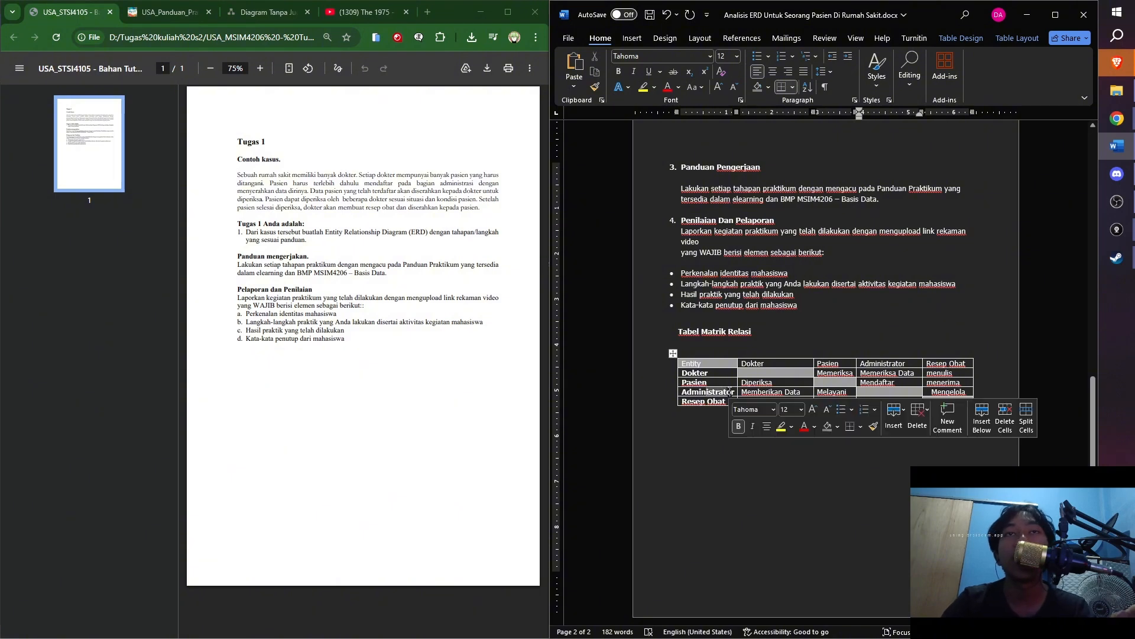
{"action": "left_click_drag", "start_coordinate": [742, 392], "coordinate": [833, 392]}
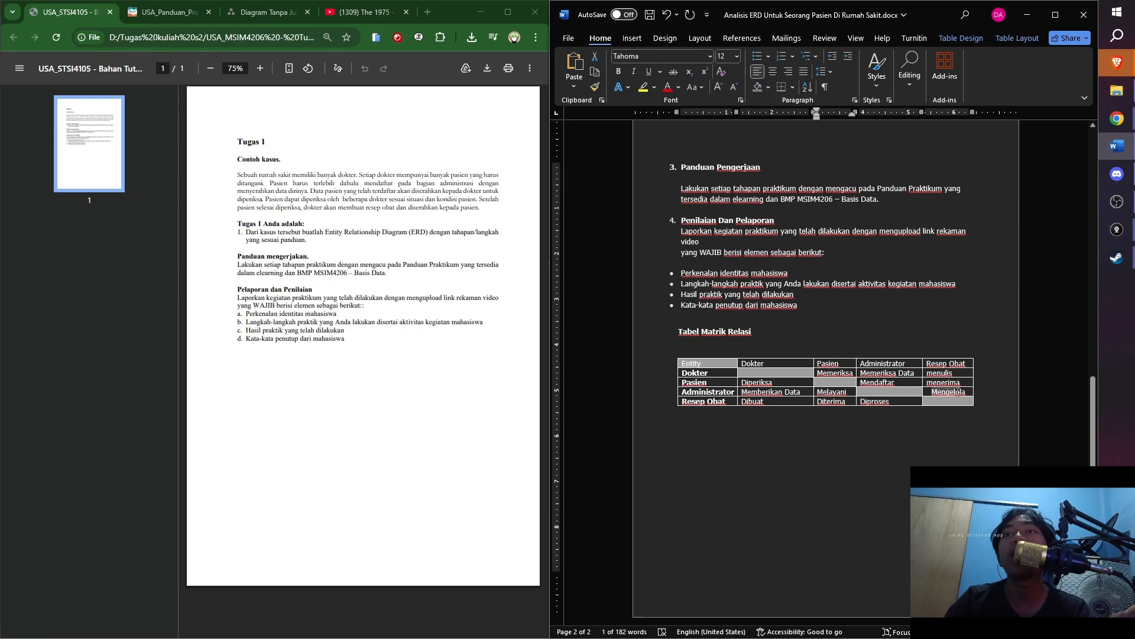
{"action": "left_click", "coordinate": [681, 425]}
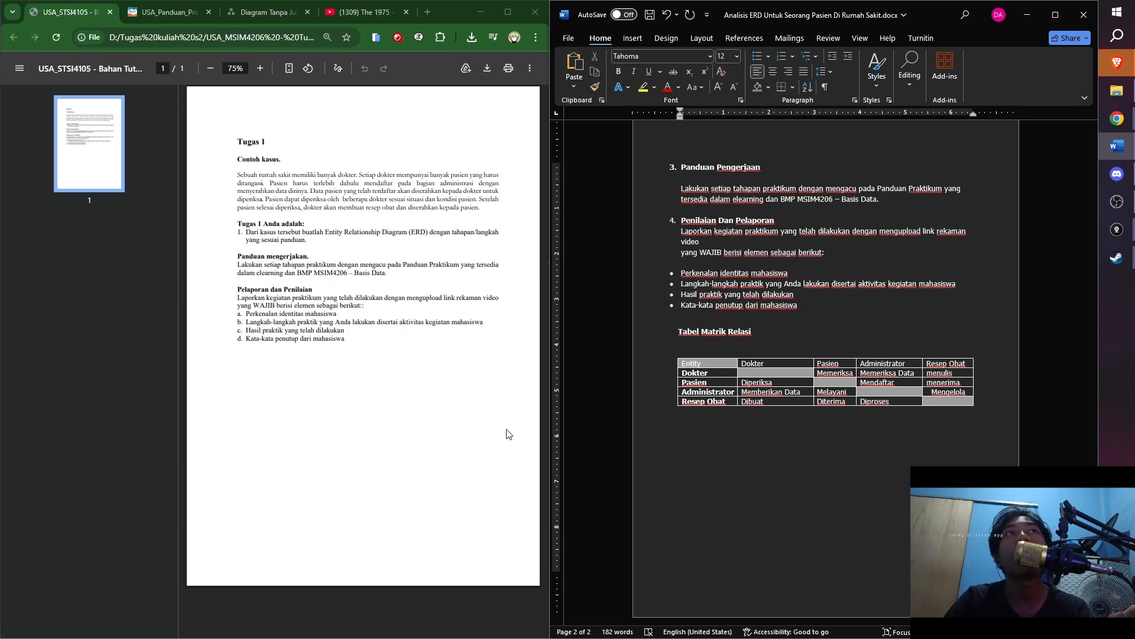
Step: Switch to the draw.io diagram in the browser, maximize the window and enlarge the view of the four entities
{"action": "left_click", "coordinate": [268, 11]}
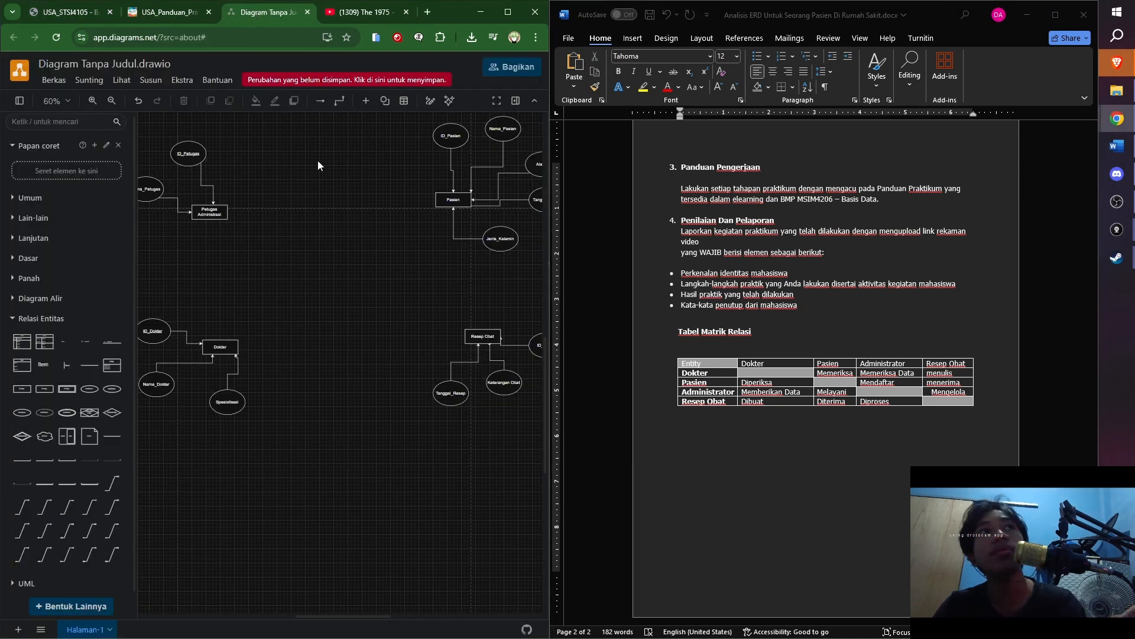
{"action": "left_click", "coordinate": [508, 12]}
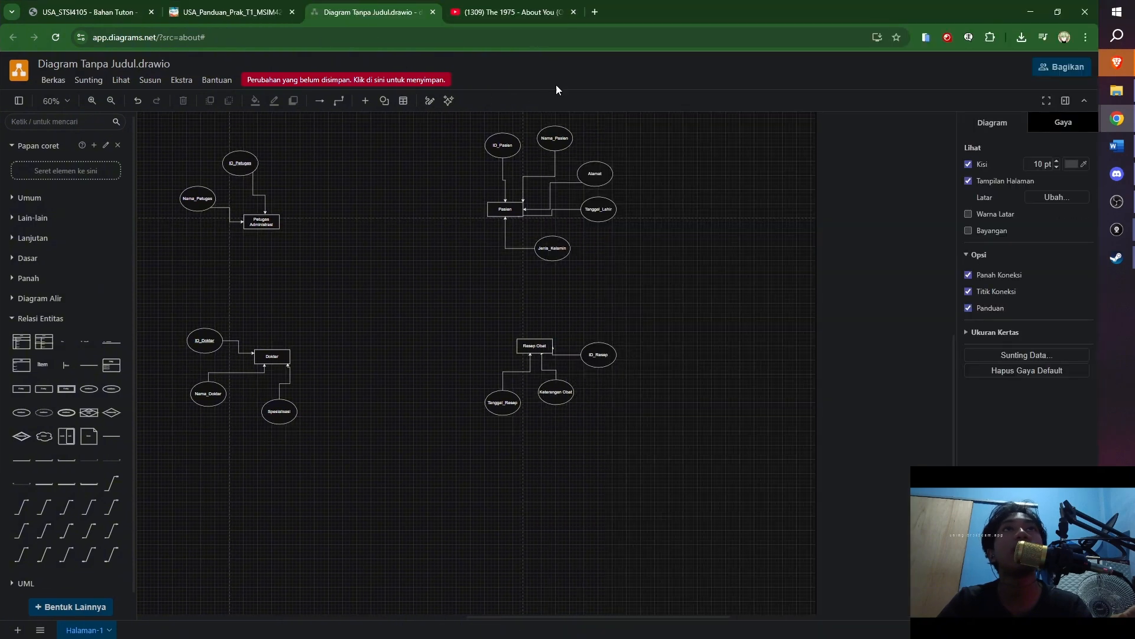
{"action": "left_click_drag", "start_coordinate": [425, 255], "coordinate": [674, 342]}
{"action": "scroll", "coordinate": [690, 352], "scroll_direction": "up", "scroll_amount": 2}
{"action": "left_click_drag", "start_coordinate": [823, 316], "coordinate": [764, 285]}
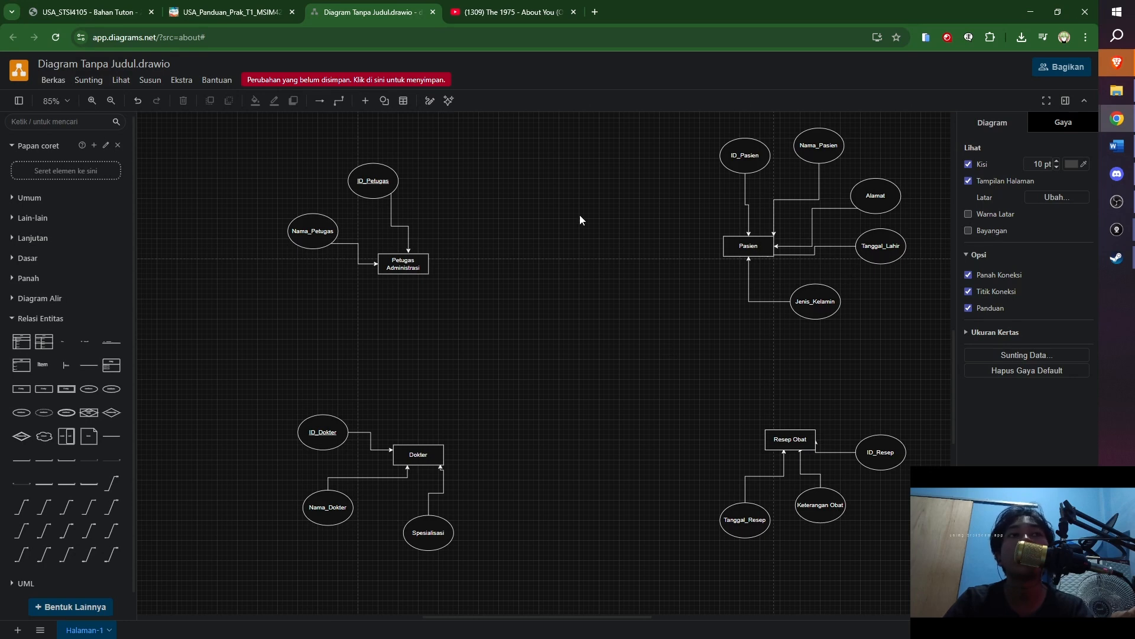
Step: Move the Petugas Administrasi entity with its ID_Petugas and Nama_Petugas attributes slightly up and to the left on the canvas
{"action": "left_click_drag", "start_coordinate": [446, 350], "coordinate": [285, 169]}
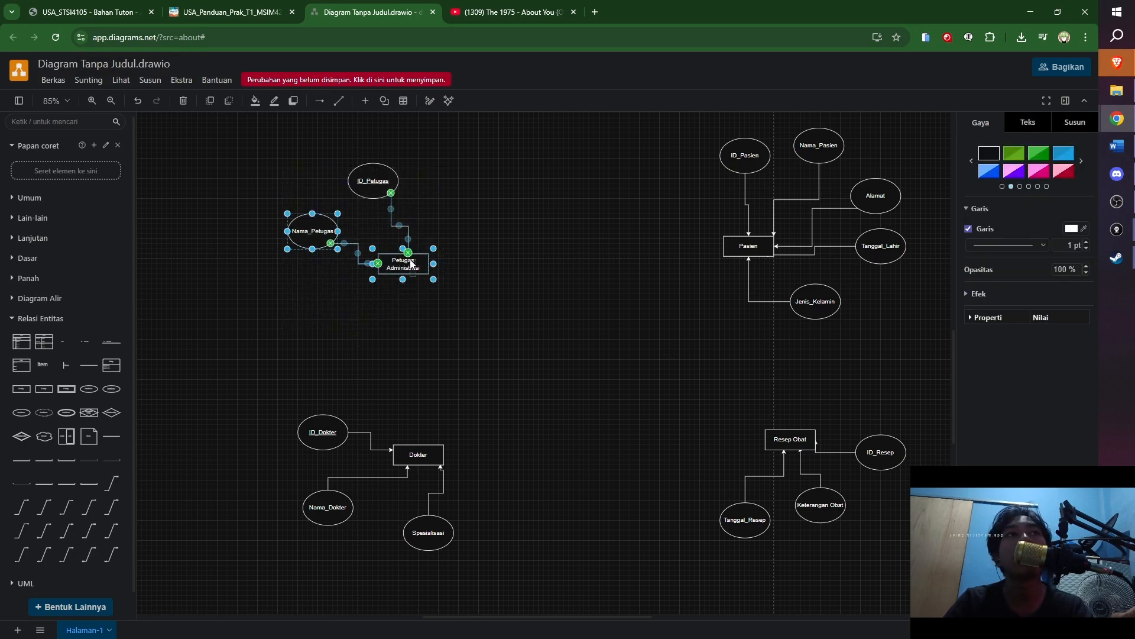
{"action": "left_click_drag", "start_coordinate": [408, 266], "coordinate": [409, 252]}
{"action": "left_click", "coordinate": [467, 271]}
{"action": "left_click_drag", "start_coordinate": [459, 293], "coordinate": [216, 117]}
{"action": "left_click_drag", "start_coordinate": [402, 262], "coordinate": [397, 253]}
{"action": "left_click", "coordinate": [462, 320]}
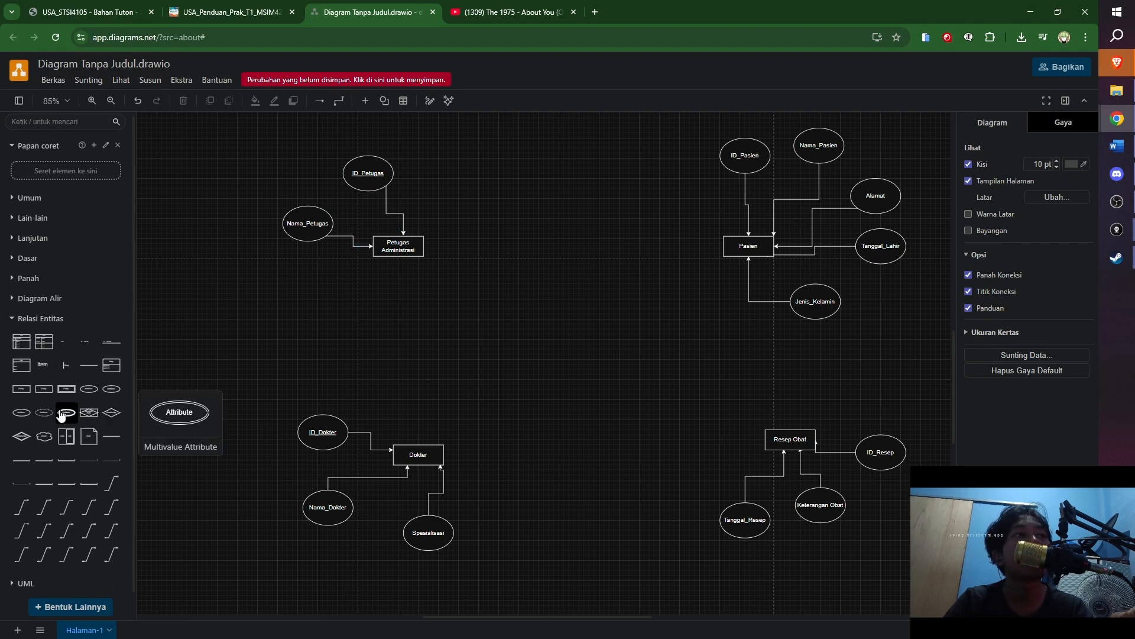
Step: Add four Relationship diamonds and place one between each pair of neighbouring entities
{"action": "mouse_move", "coordinate": [52, 417]}
{"action": "left_click", "coordinate": [111, 412]}
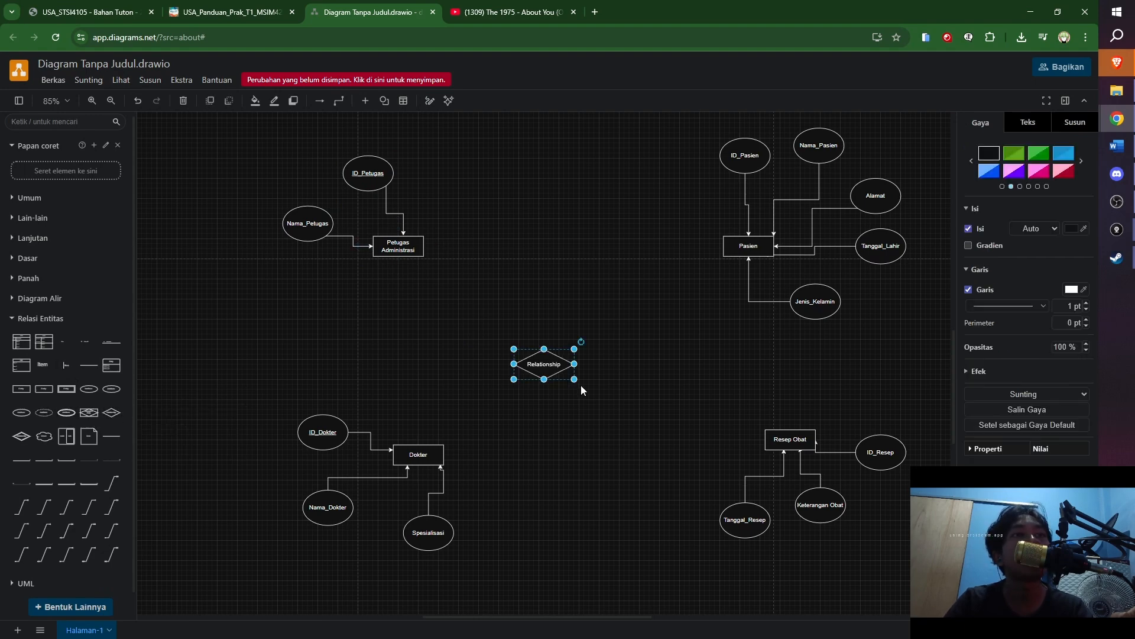
{"action": "left_click_drag", "start_coordinate": [552, 366], "coordinate": [621, 451]}
{"action": "left_click", "coordinate": [111, 412]}
{"action": "left_click", "coordinate": [111, 412]}
{"action": "left_click", "coordinate": [111, 412]}
Step: Label the diamond between Petugas Administrasi and Dokter "Memberikan Data" and the one between Petugas Administrasi and Pasien "Mendaftar"
{"action": "double_click", "coordinate": [419, 355]}
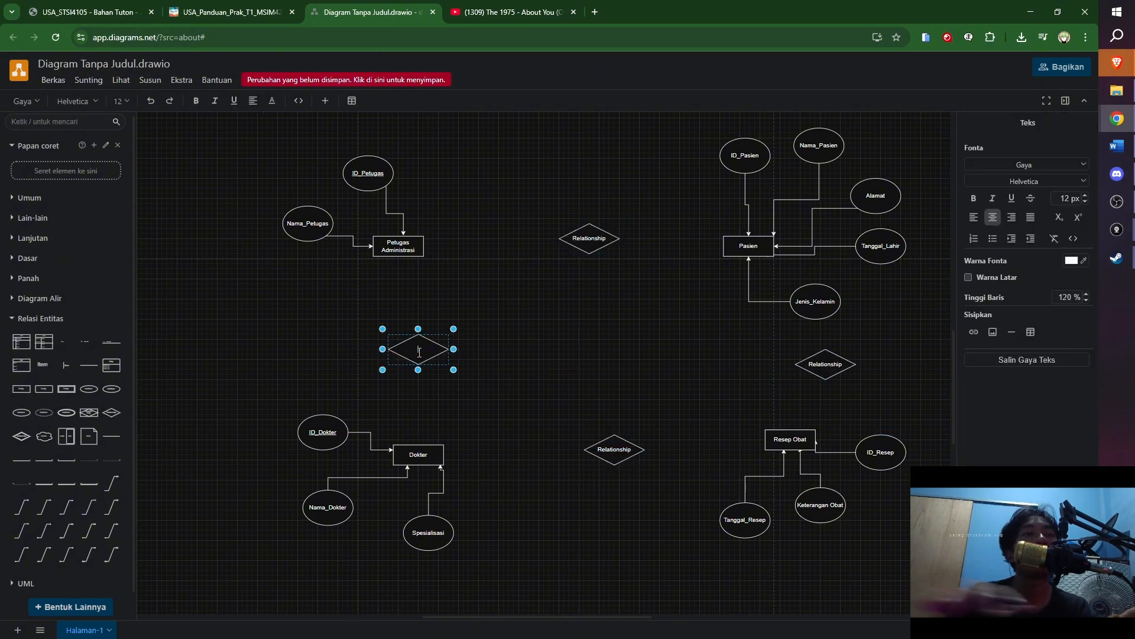
{"action": "type", "text": "Memberikan Data"}
{"action": "left_click", "coordinate": [483, 354]}
{"action": "double_click", "coordinate": [589, 242]}
{"action": "type", "text": "Mendaftar"}
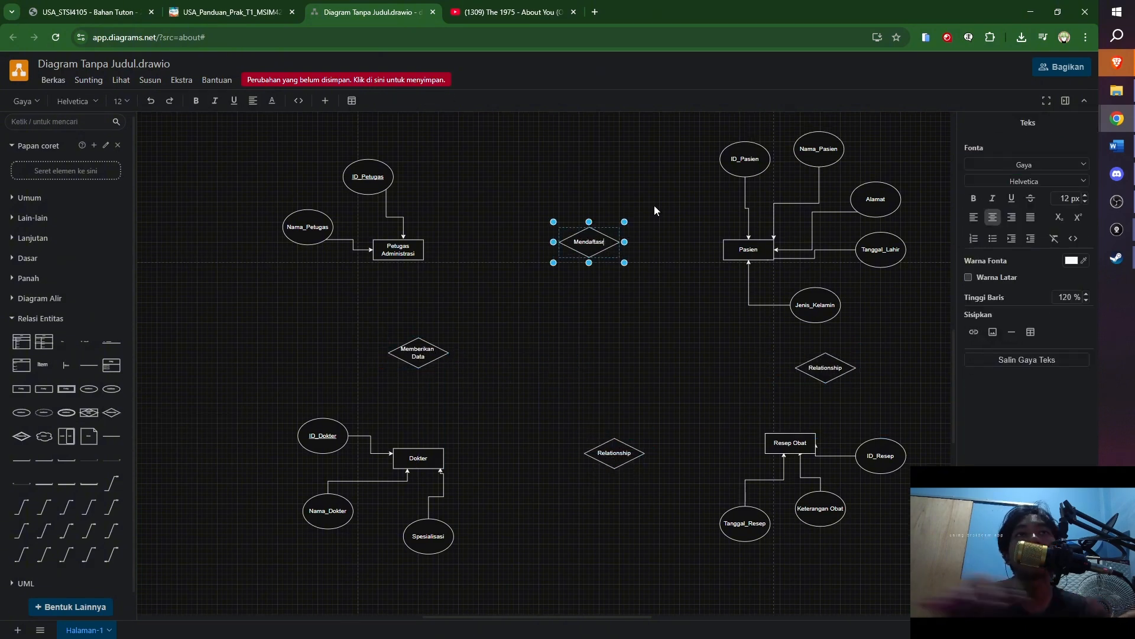
Step: Label the diamond between Pasien and Resep Obat "Menerima" and the one between Dokter and Resep Obat "Membuat atau Menulis"
{"action": "left_click", "coordinate": [826, 368]}
{"action": "double_click", "coordinate": [827, 367]}
{"action": "type", "text": "Menerima"}
{"action": "left_click", "coordinate": [615, 452]}
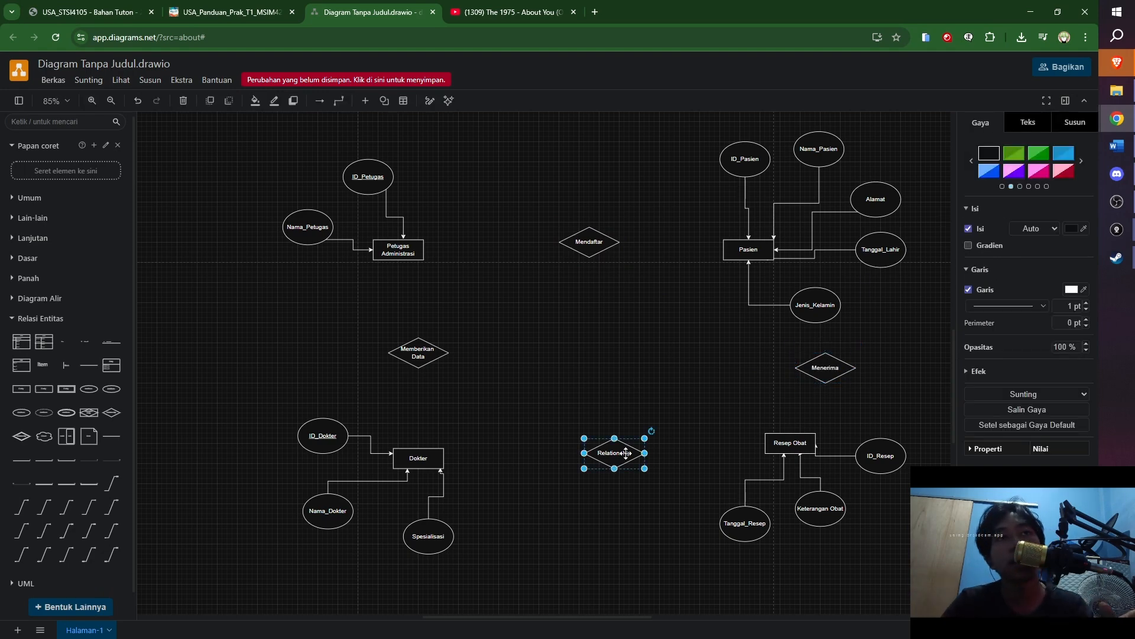
{"action": "double_click", "coordinate": [615, 452]}
{"action": "type", "text": "Membuat ata"}
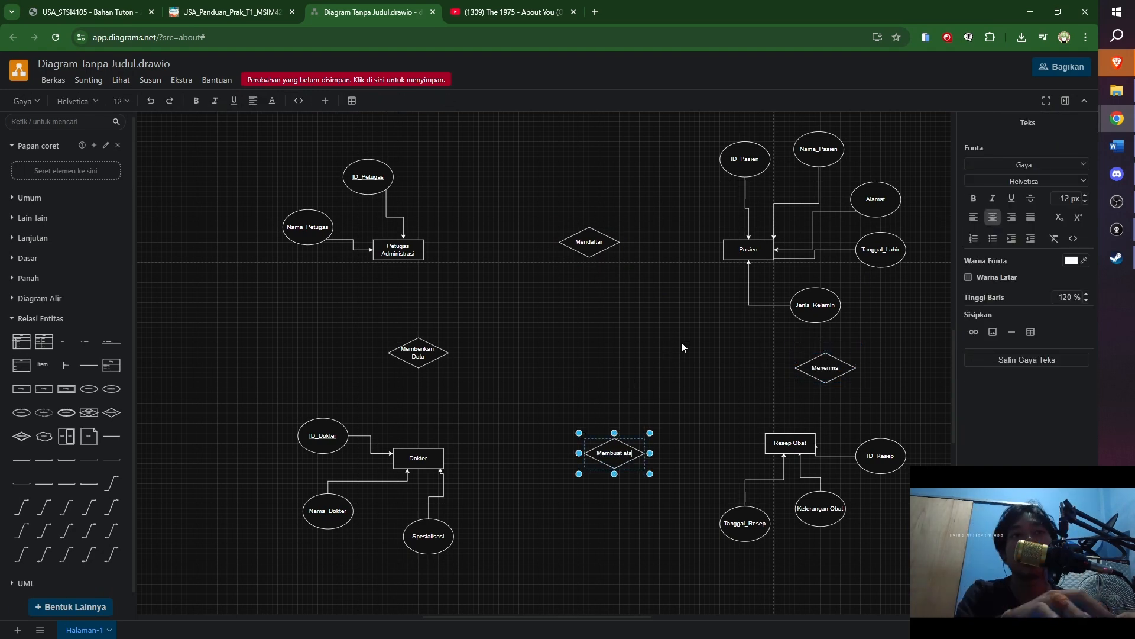
{"action": "type", "text": "u Menulis"}
{"action": "left_click", "coordinate": [681, 343]}
Step: Shift the Membuat atau Menulis diamond slightly left and move the Pasien entity with its attributes further right
{"action": "left_click_drag", "start_coordinate": [624, 451], "coordinate": [614, 454]}
{"action": "scroll", "coordinate": [874, 333], "scroll_direction": "up", "scroll_amount": 1}
{"action": "left_click_drag", "start_coordinate": [717, 446], "coordinate": [914, 172]}
{"action": "left_click_drag", "start_coordinate": [749, 343], "coordinate": [840, 349]}
{"action": "left_click", "coordinate": [701, 370]}
{"action": "scroll", "coordinate": [701, 370], "scroll_direction": "down", "scroll_amount": 2}
Step: Nudge the Mendaftar diamond right and place two copies of it below, in the centre of the diagram
{"action": "left_click_drag", "start_coordinate": [590, 214], "coordinate": [615, 216]}
{"action": "key", "text": "ctrl+c"}
{"action": "key", "text": "ctrl+v"}
{"action": "left_click", "coordinate": [649, 372]}
{"action": "left_click_drag", "start_coordinate": [651, 374], "coordinate": [622, 290]}
{"action": "key", "text": "ctrl+v"}
{"action": "left_click_drag", "start_coordinate": [671, 308], "coordinate": [635, 344]}
{"action": "left_click_drag", "start_coordinate": [631, 283], "coordinate": [636, 284]}
{"action": "left_click_drag", "start_coordinate": [646, 344], "coordinate": [636, 345]}
Step: Relabel the lower Mendaftar copy "Mengelola" and the upper copy "Memeriksa Pasien"
{"action": "double_click", "coordinate": [636, 344]}
{"action": "key", "text": "BackSpace"}
{"action": "type", "text": "Mengelola"}
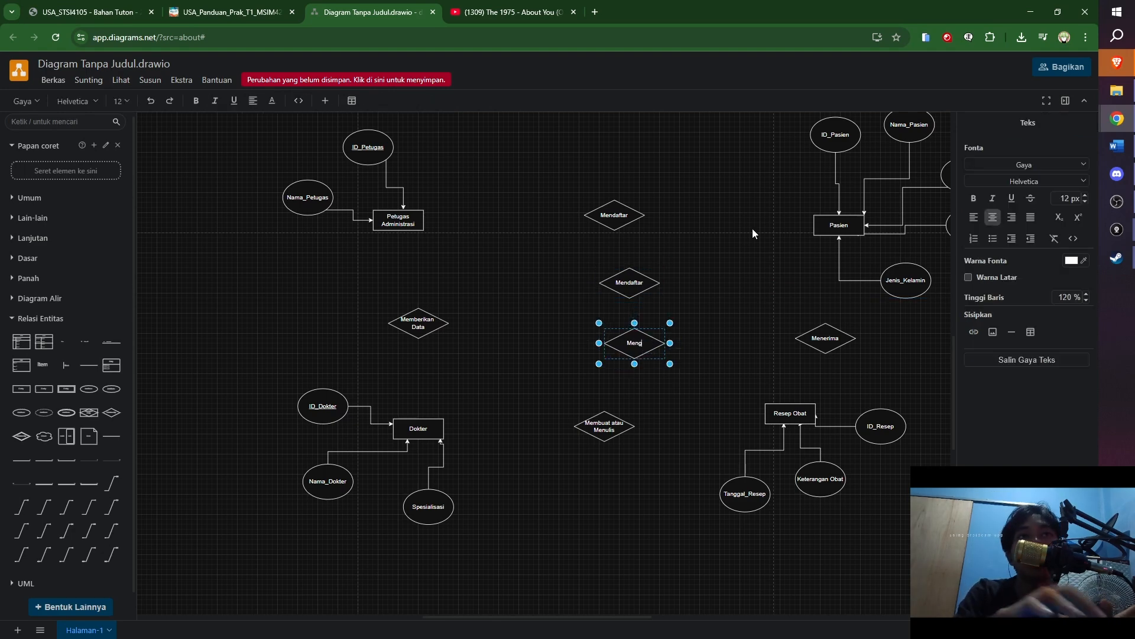
{"action": "left_click", "coordinate": [753, 228]}
{"action": "double_click", "coordinate": [630, 283]}
{"action": "key", "text": "BackSpace"}
{"action": "type", "text": "Memeriksa Pasien"}
{"action": "left_click", "coordinate": [739, 205]}
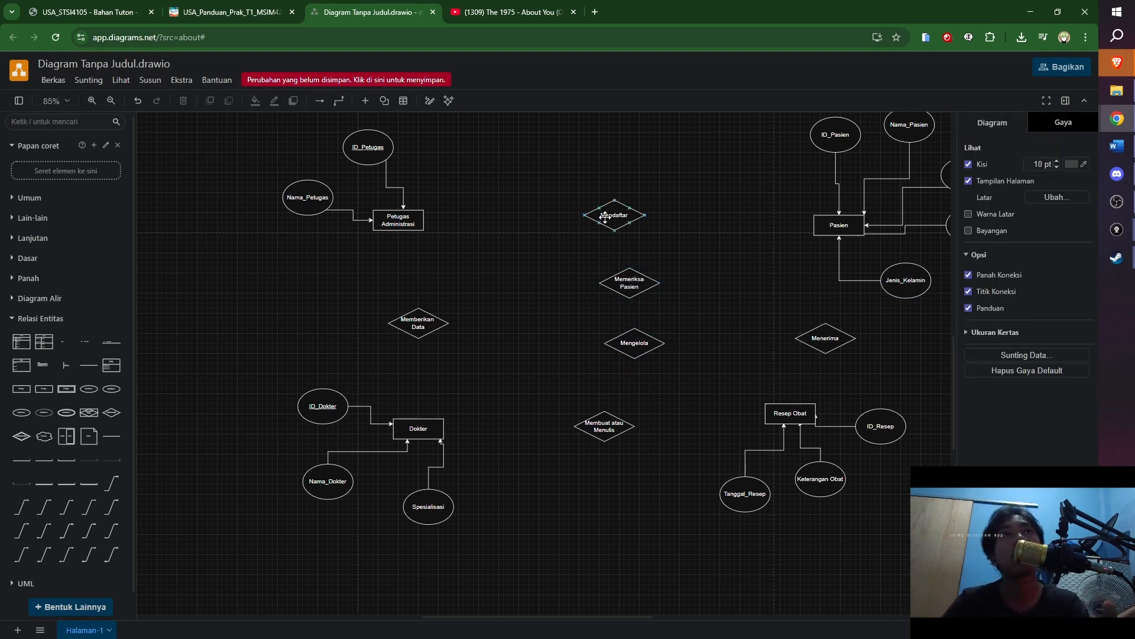
Step: Connect Pasien to the Mendaftar diamond, with a bar ending at Pasien and no arrowhead at the diamond
{"action": "left_click_drag", "start_coordinate": [792, 224], "coordinate": [618, 219]}
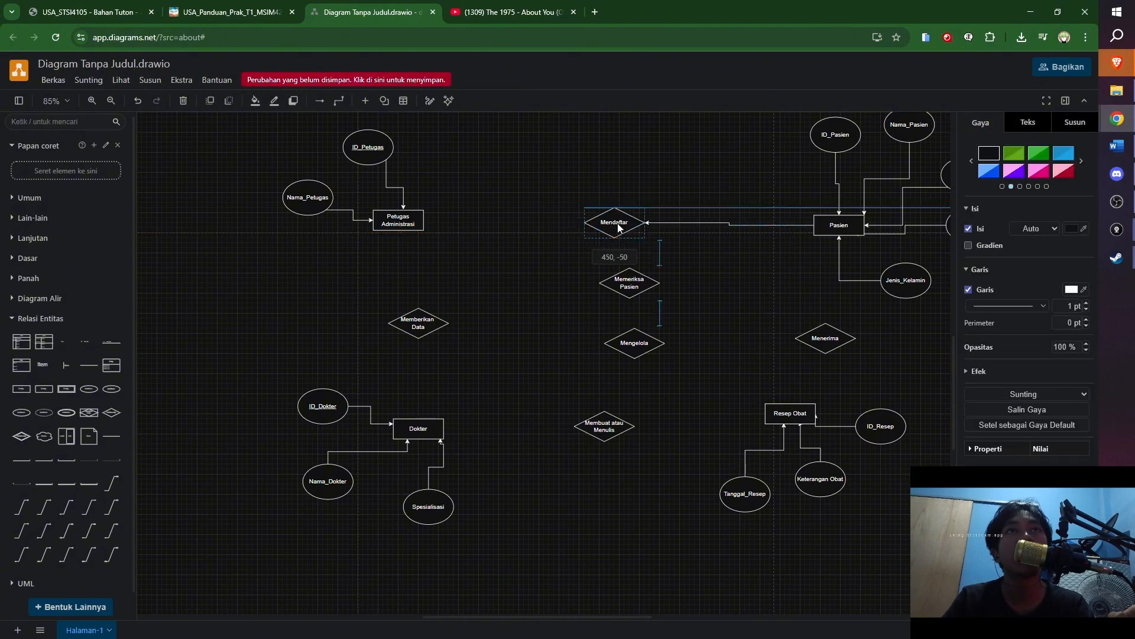
{"action": "left_click", "coordinate": [729, 200]}
{"action": "left_click", "coordinate": [748, 245]}
{"action": "left_click", "coordinate": [747, 272]}
{"action": "left_click", "coordinate": [711, 245]}
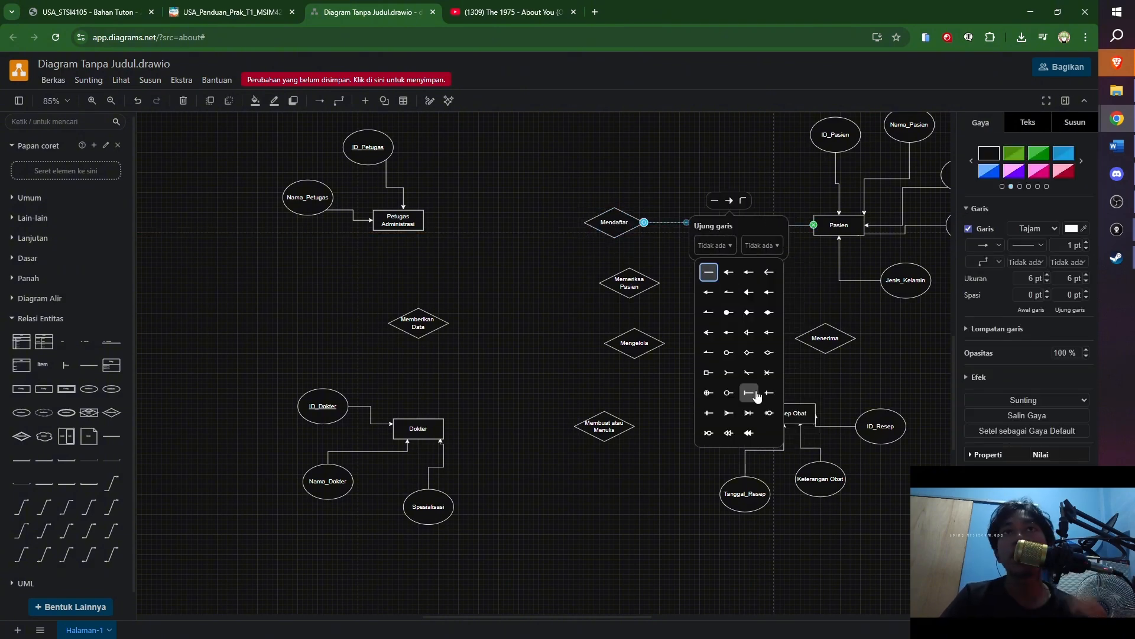
{"action": "left_click", "coordinate": [750, 393]}
{"action": "left_click", "coordinate": [692, 307]}
Step: Connect the Mendaftar diamond to Petugas Administrasi and replace the arrowhead at the entity with a bar ending
{"action": "left_click_drag", "start_coordinate": [584, 223], "coordinate": [424, 220]}
{"action": "left_click", "coordinate": [505, 241]}
{"action": "left_click", "coordinate": [523, 284]}
{"action": "left_click", "coordinate": [541, 452]}
{"action": "left_click", "coordinate": [552, 317]}
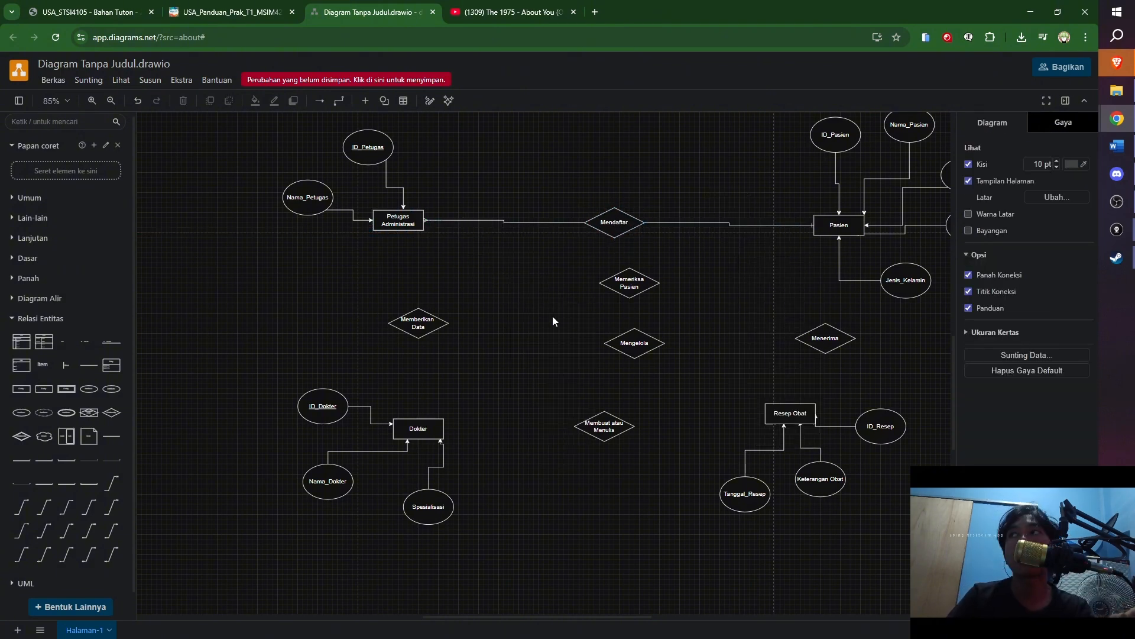
Step: Label the Mendaftar connectors "1" on the Petugas Administrasi side and "N" on the Pasien side
{"action": "double_click", "coordinate": [502, 222]}
{"action": "type", "text": "1"}
{"action": "double_click", "coordinate": [735, 225]}
{"action": "type", "text": "n"}
{"action": "left_click", "coordinate": [749, 289]}
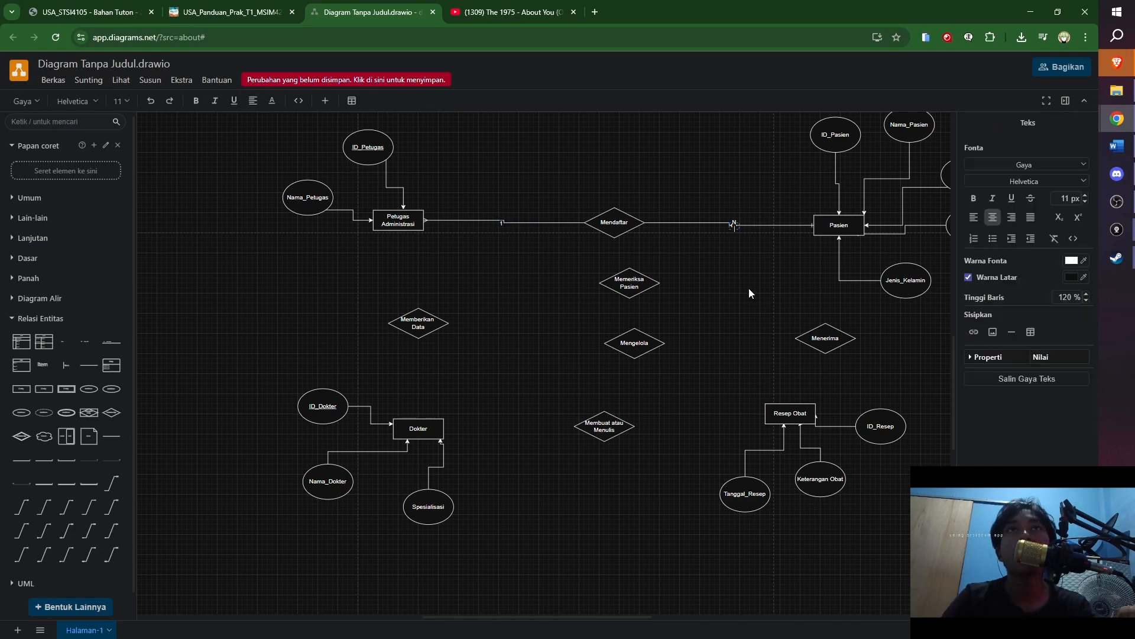
Step: Align the Memberikan Data diamond and connect Petugas Administrasi through it to Dokter, and Dokter through Membuat atau Menulis to Resep Obat
{"action": "left_click_drag", "start_coordinate": [424, 331], "coordinate": [413, 331]}
{"action": "left_click", "coordinate": [403, 225]}
{"action": "left_click", "coordinate": [415, 251]}
{"action": "mouse_move", "coordinate": [395, 231]}
{"action": "left_mouse_down"}
{"action": "mouse_move", "coordinate": [418, 425]}
{"action": "mouse_move", "coordinate": [767, 413]}
{"action": "left_mouse_up"}
{"action": "left_click", "coordinate": [698, 373]}
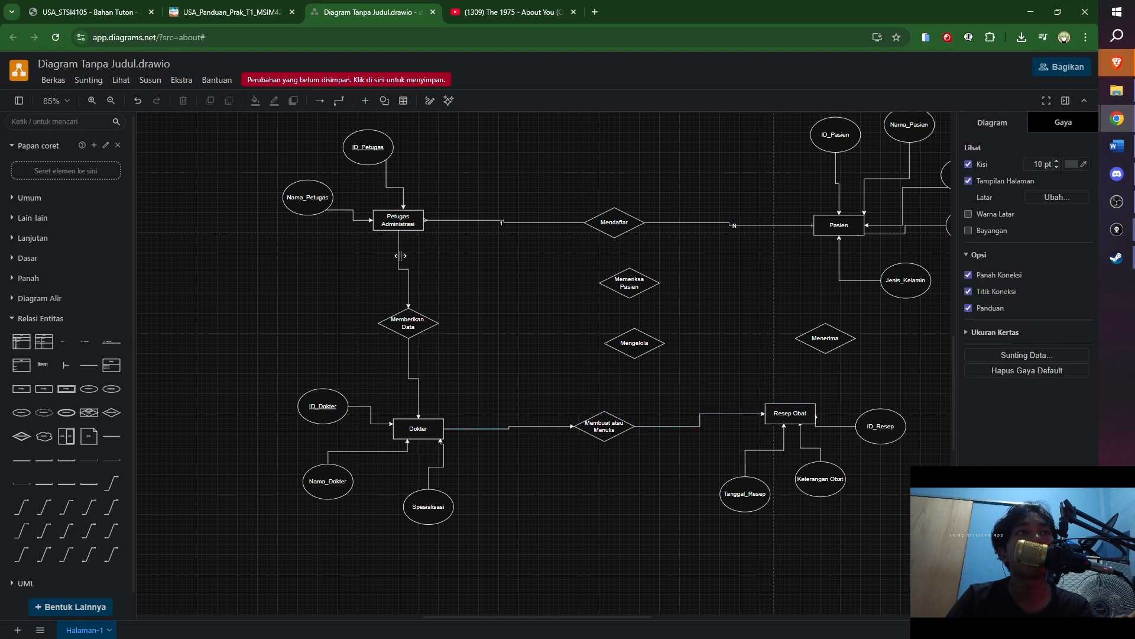
{"action": "double_click", "coordinate": [399, 254]}
{"action": "left_click", "coordinate": [509, 323]}
{"action": "key", "text": "ctrl+z"}
Step: Align the Petugas Administrasi and Dokter entities vertically with the Memberikan Data diamond so their connectors run straight
{"action": "left_click_drag", "start_coordinate": [394, 219], "coordinate": [405, 220]}
{"action": "left_click", "coordinate": [430, 268]}
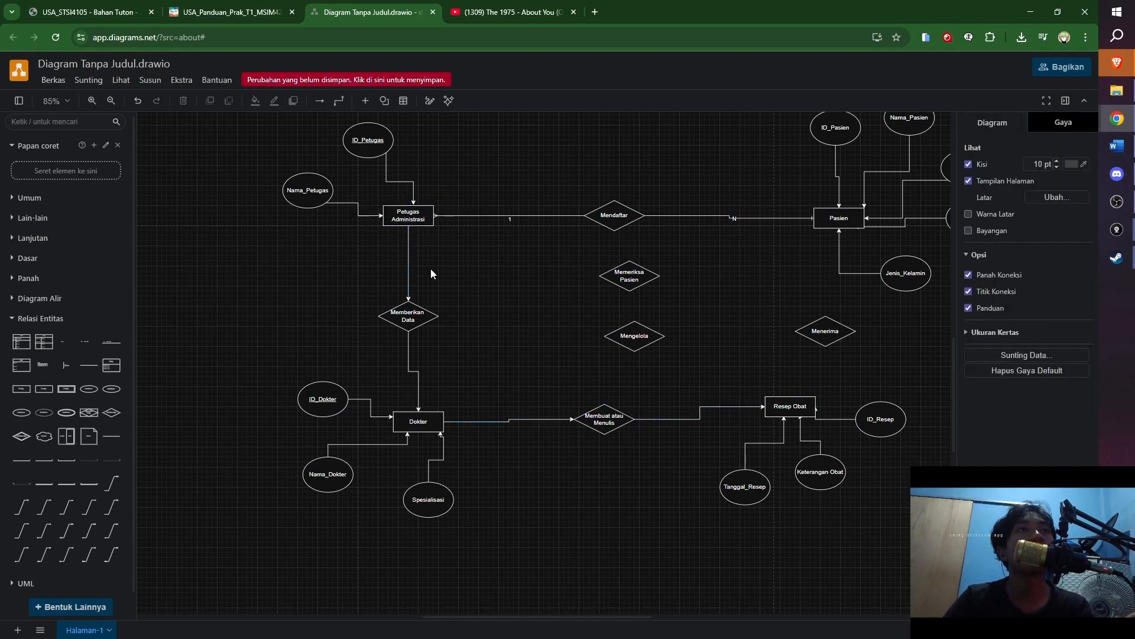
{"action": "left_click_drag", "start_coordinate": [418, 423], "coordinate": [407, 425]}
{"action": "double_click", "coordinate": [410, 260]}
{"action": "key", "text": "ctrl+s"}
{"action": "left_click", "coordinate": [537, 385]}
Step: Give the Petugas Administrasi–Memberikan Data connector a bar ending at the entity and no arrowhead at the diamond
{"action": "left_click", "coordinate": [408, 266]}
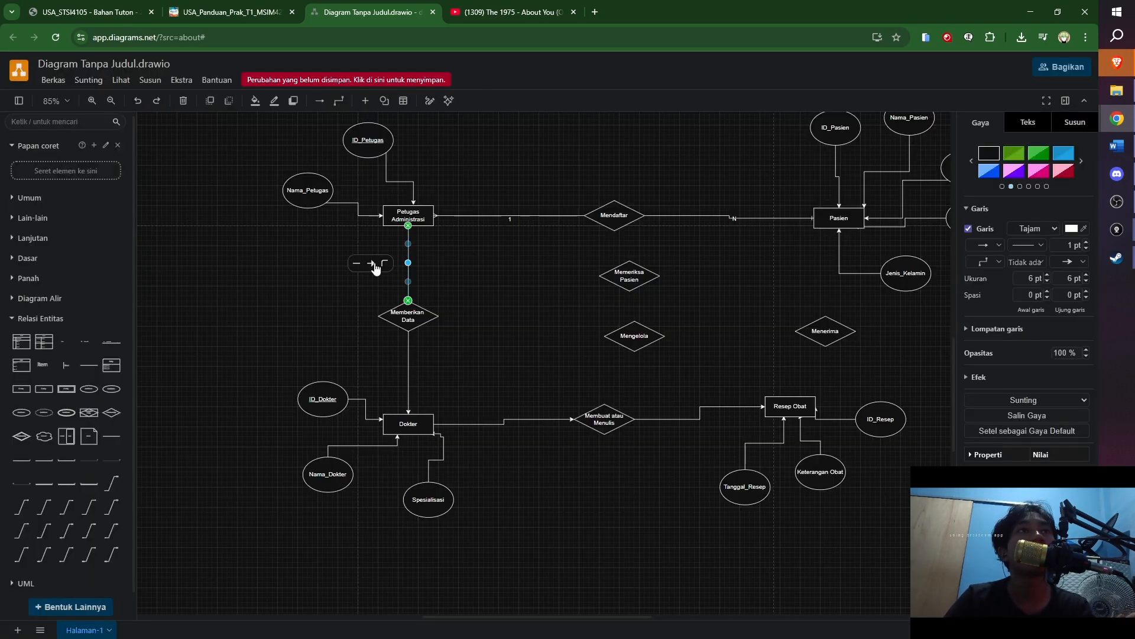
{"action": "left_click", "coordinate": [372, 264]}
{"action": "left_click", "coordinate": [353, 308]}
{"action": "left_click", "coordinate": [390, 439]}
{"action": "left_click", "coordinate": [389, 308]}
{"action": "left_click", "coordinate": [387, 335]}
Step: Replace the arrowhead at Dokter on the Memberikan Data–Dokter connector with a bar ending
{"action": "left_click", "coordinate": [408, 369]}
{"action": "left_click", "coordinate": [372, 373]}
{"action": "left_click", "coordinate": [389, 418]}
{"action": "left_click", "coordinate": [427, 565]}
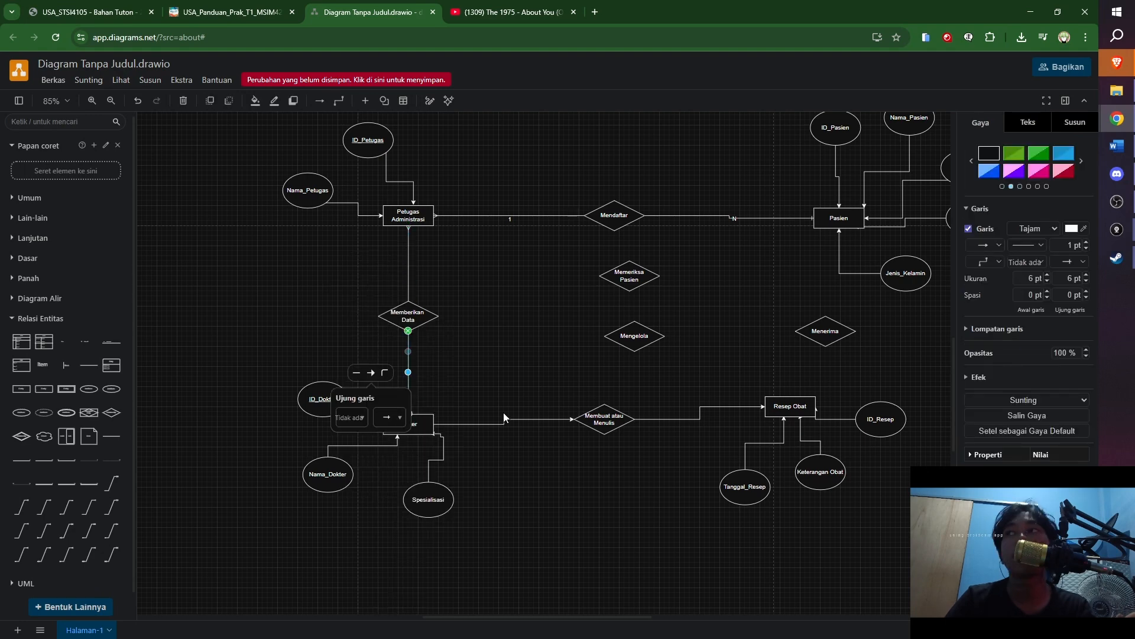
Step: Remove the arrowhead at Membuat atau Menulis from its Dokter connector and set a bar ending at Dokter
{"action": "left_click", "coordinate": [504, 408]}
{"action": "left_click", "coordinate": [533, 419]}
{"action": "left_click", "coordinate": [503, 440]}
{"action": "left_click", "coordinate": [524, 485]}
{"action": "left_click", "coordinate": [521, 512]}
{"action": "left_click", "coordinate": [502, 491]}
{"action": "scroll", "coordinate": [545, 592], "scroll_direction": "down", "scroll_amount": 2}
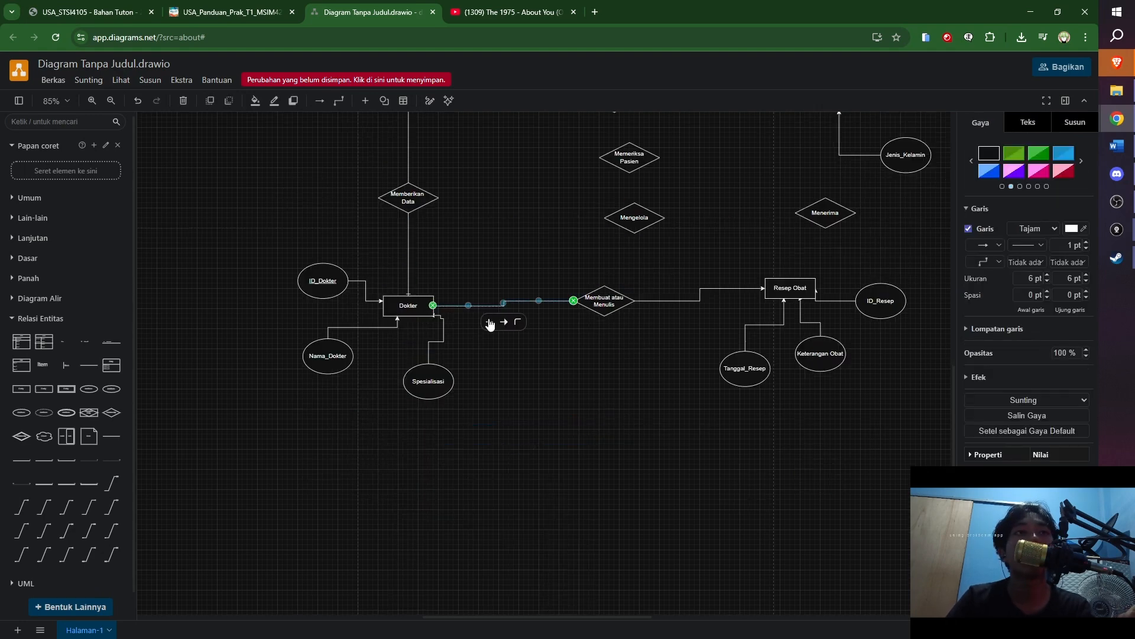
{"action": "left_click", "coordinate": [502, 322]}
{"action": "left_click", "coordinate": [497, 369]}
{"action": "left_click", "coordinate": [502, 535]}
Step: Replace the arrowhead at Resep Obat on the Membuat atau Menulis–Resep Obat connector with a bar ending
{"action": "left_click", "coordinate": [701, 295]}
{"action": "left_click", "coordinate": [699, 268]}
{"action": "left_click", "coordinate": [717, 315]}
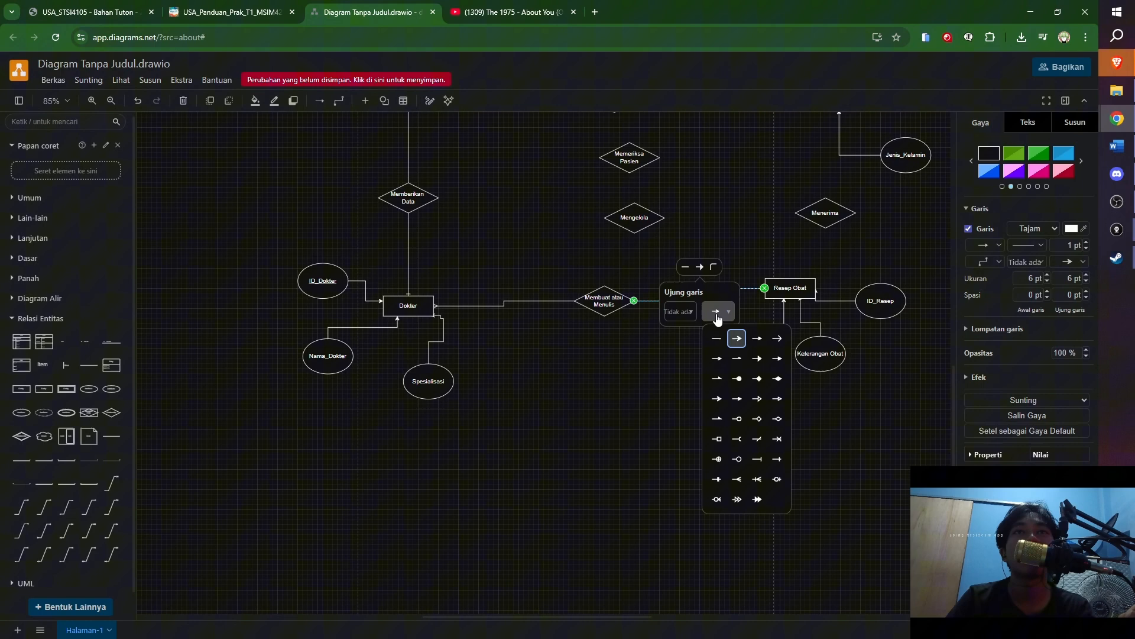
{"action": "left_click", "coordinate": [777, 459]}
{"action": "left_click", "coordinate": [696, 355]}
Step: Move Resep Obat with its Tanggal_Resep and Keterangan Obat attributes to the right, and shift ID_Resep further right
{"action": "left_click_drag", "start_coordinate": [701, 294], "coordinate": [696, 294]}
{"action": "left_click", "coordinate": [718, 337]}
{"action": "scroll", "coordinate": [826, 332], "scroll_direction": "up", "scroll_amount": 2}
{"action": "left_click_drag", "start_coordinate": [707, 375], "coordinate": [863, 520]}
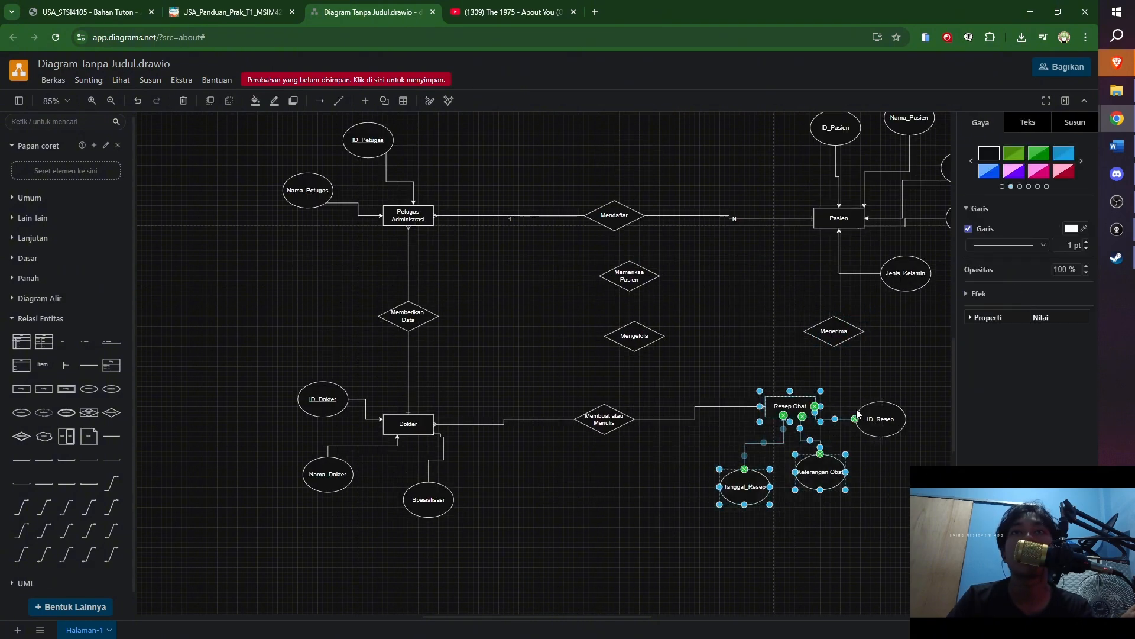
{"action": "left_click_drag", "start_coordinate": [790, 406], "coordinate": [820, 407]}
{"action": "left_click", "coordinate": [857, 373]}
{"action": "left_click_drag", "start_coordinate": [887, 425], "coordinate": [932, 424]}
Step: Move the Pasien entity left in line with Mendaftar and align the Menerima diamond beneath it
{"action": "left_click_drag", "start_coordinate": [838, 219], "coordinate": [822, 216]}
{"action": "left_click_drag", "start_coordinate": [826, 331], "coordinate": [824, 331]}
{"action": "left_click", "coordinate": [751, 360]}
Step: Connect Resep Obat to the Menerima diamond and the diamond to the lower edge of Pasien
{"action": "left_click", "coordinate": [819, 407]}
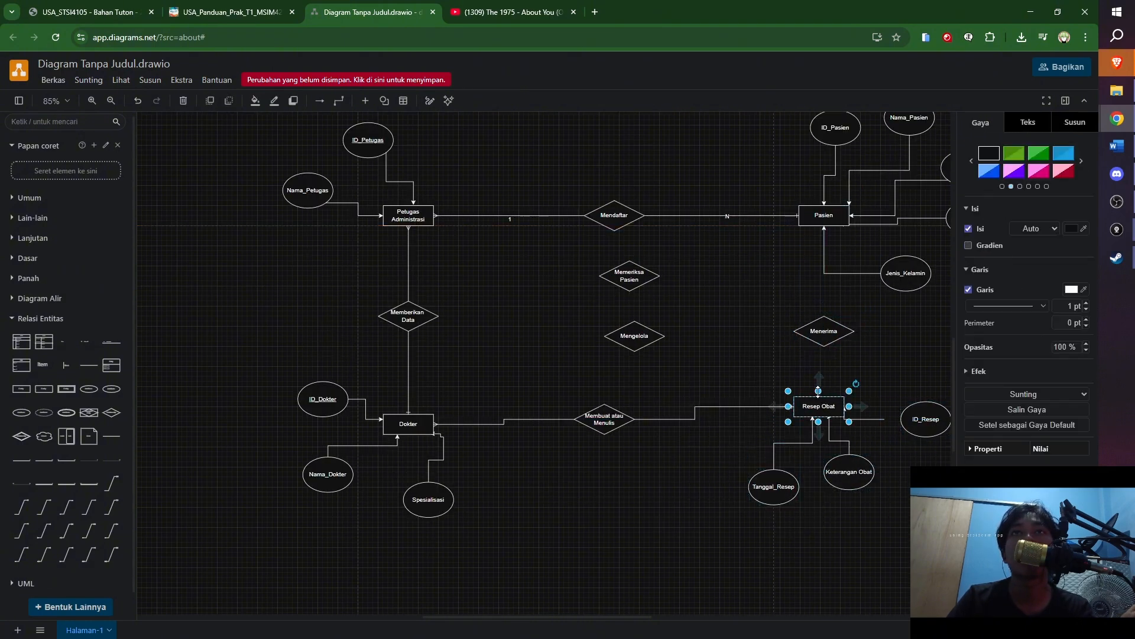
{"action": "left_click", "coordinate": [769, 367]}
{"action": "left_click_drag", "start_coordinate": [819, 386], "coordinate": [824, 345]}
{"action": "left_click_drag", "start_coordinate": [824, 304], "coordinate": [811, 225]}
{"action": "left_click", "coordinate": [788, 309]}
Step: Replace the arrowhead at Pasien on the Menerima–Pasien connector with a bar ending
{"action": "double_click", "coordinate": [812, 254]}
{"action": "left_click", "coordinate": [898, 306]}
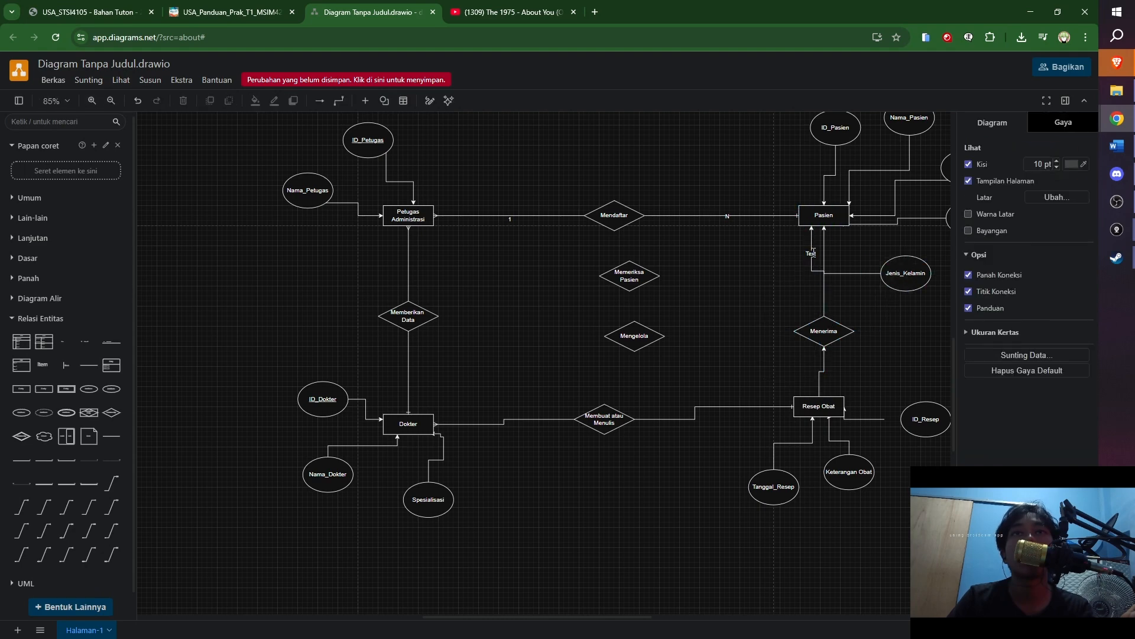
{"action": "left_click", "coordinate": [824, 296]}
{"action": "left_click", "coordinate": [781, 271]}
{"action": "left_click", "coordinate": [800, 316]}
{"action": "left_click", "coordinate": [836, 467]}
Step: Remove the arrowhead at Menerima from the Resep Obat–Menerima connector and set a bar ending at Resep Obat
{"action": "left_click", "coordinate": [820, 389]}
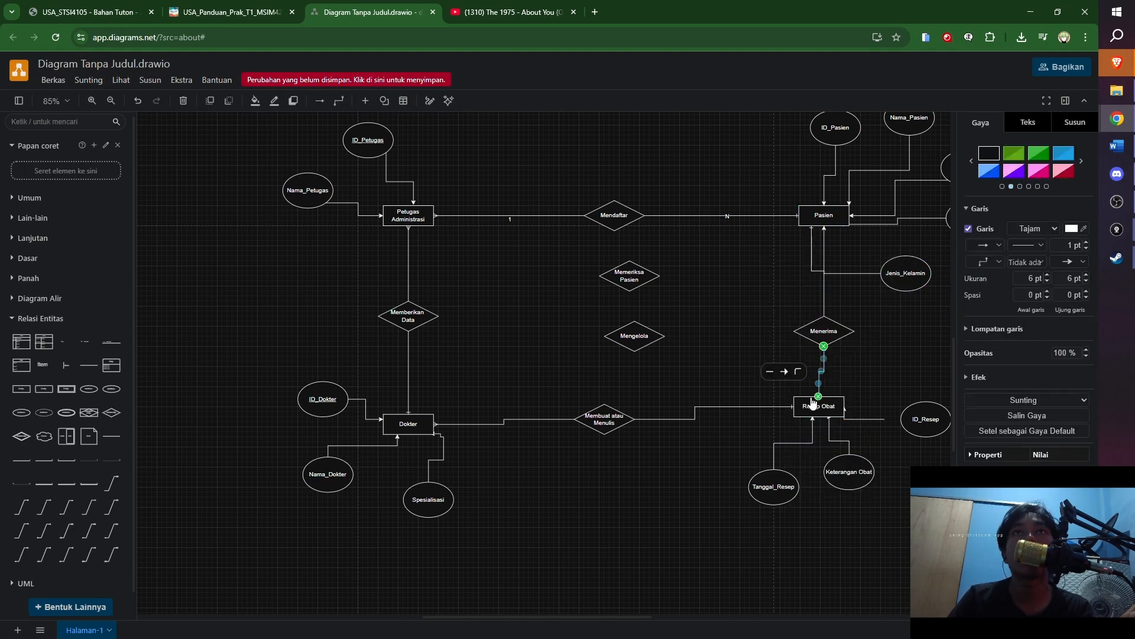
{"action": "left_click", "coordinate": [783, 372]}
{"action": "left_click", "coordinate": [802, 417]}
{"action": "left_click", "coordinate": [801, 444]}
{"action": "left_click", "coordinate": [765, 418]}
{"action": "left_click", "coordinate": [784, 585]}
Step: Shift the Mengelola and Memeriksa Pasien diamonds slightly to the left
{"action": "left_click", "coordinate": [617, 340]}
{"action": "left_click_drag", "start_coordinate": [616, 340], "coordinate": [606, 340]}
{"action": "left_click_drag", "start_coordinate": [621, 283], "coordinate": [611, 283]}
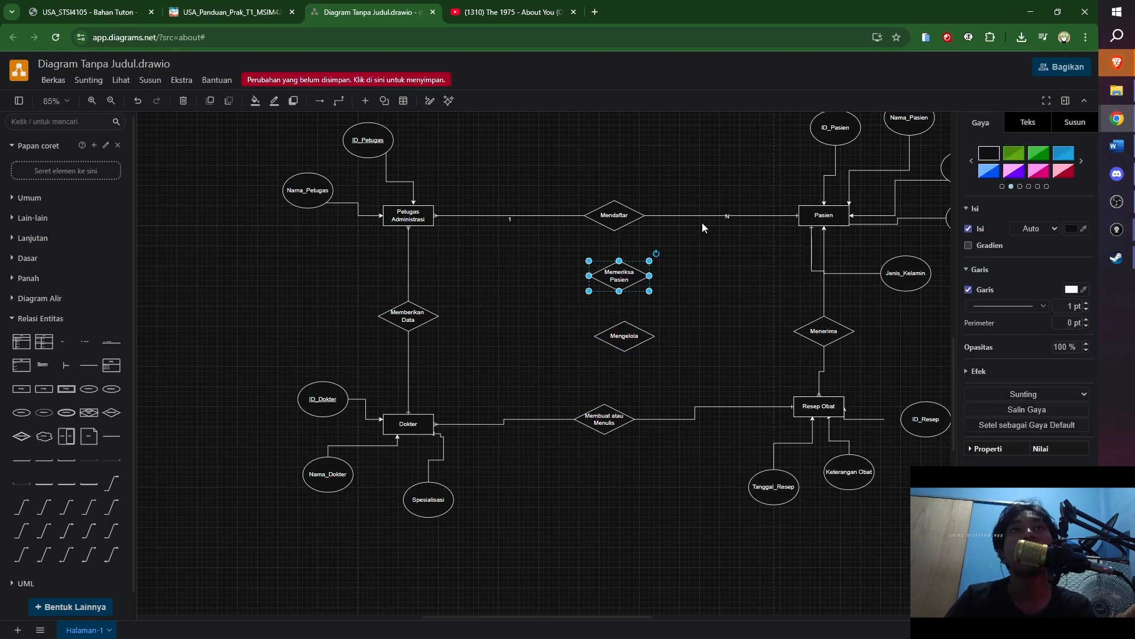
Step: Reposition the Jenis_Kelamin attribute and reroute its connector to the lower edge of Pasien, clear of the Menerima line
{"action": "left_click", "coordinate": [854, 273]}
{"action": "mouse_move", "coordinate": [905, 274]}
{"action": "left_mouse_down"}
{"action": "mouse_move", "coordinate": [914, 265]}
{"action": "mouse_move", "coordinate": [844, 225]}
{"action": "left_mouse_up"}
{"action": "left_click", "coordinate": [857, 263]}
{"action": "key", "text": "Delete"}
{"action": "left_click", "coordinate": [901, 263]}
{"action": "left_click", "coordinate": [868, 277]}
{"action": "left_click", "coordinate": [805, 268]}
Step: Label the Menerima connectors "1" on the Pasien side and "N" on the Resep Obat side
{"action": "double_click", "coordinate": [825, 276]}
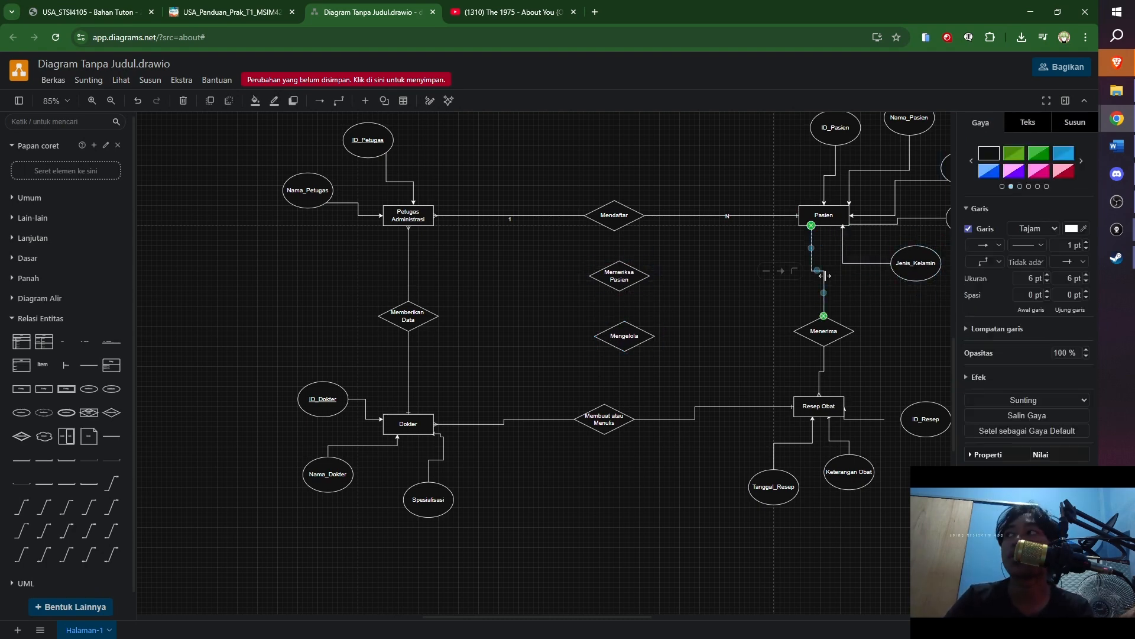
{"action": "type", "text": "1"}
{"action": "left_click", "coordinate": [867, 314]}
{"action": "double_click", "coordinate": [825, 372]}
{"action": "type", "text": "N"}
{"action": "left_click", "coordinate": [881, 338]}
Step: Label the Membuat atau Menulis connectors "1" on the Dokter side and "N" on the Resep Obat side
{"action": "left_click", "coordinate": [501, 424]}
{"action": "double_click", "coordinate": [500, 424]}
{"action": "type", "text": "1"}
{"action": "left_click", "coordinate": [547, 454]}
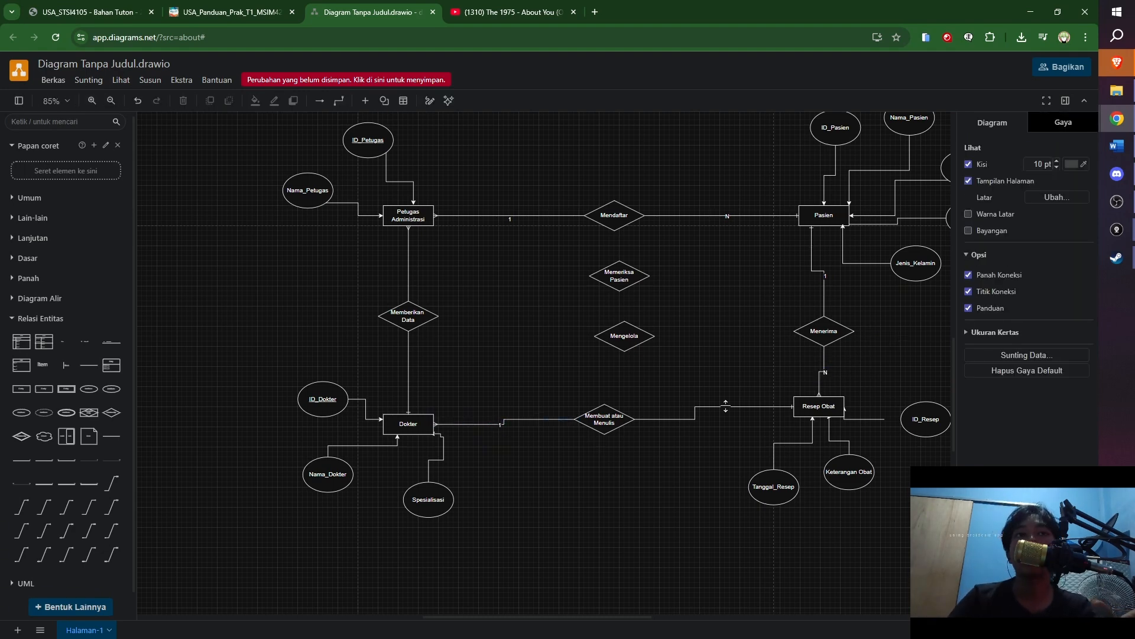
{"action": "double_click", "coordinate": [727, 407]}
{"action": "type", "text": "N"}
{"action": "left_click", "coordinate": [720, 472]}
Step: Connect Dokter through the Memeriksa Pasien diamond to Pasien with curved connectors
{"action": "left_click_drag", "start_coordinate": [433, 414], "coordinate": [800, 228]}
{"action": "left_click", "coordinate": [456, 258]}
{"action": "left_click", "coordinate": [448, 364]}
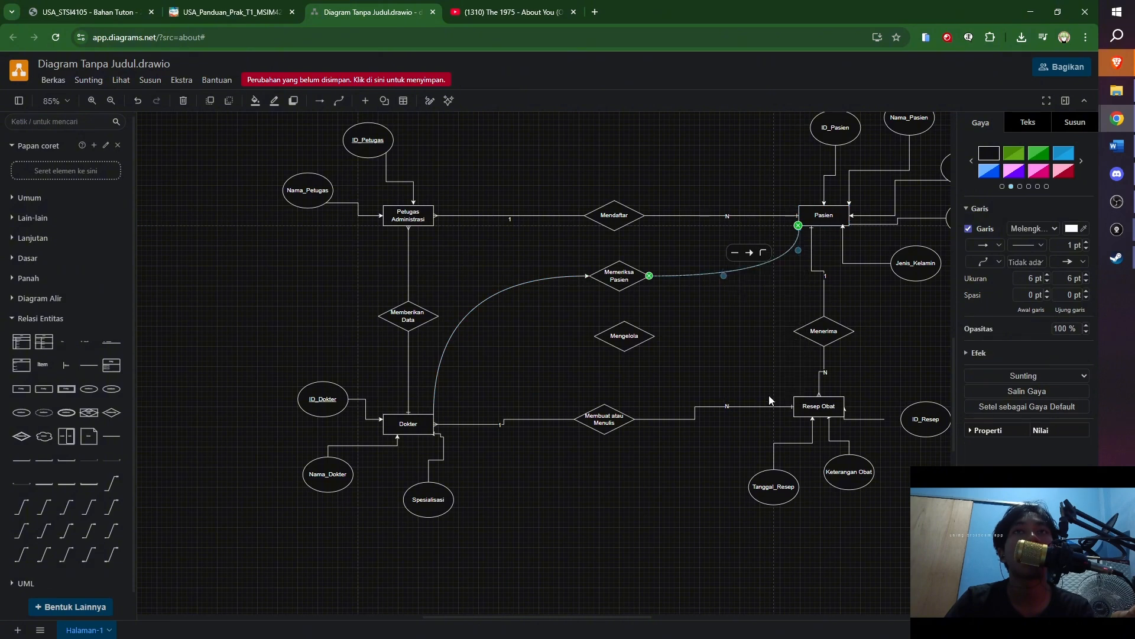
Step: Set the Dokter–Memeriksa Pasien connector to a crow's-foot ending at Dokter and no ending at the diamond
{"action": "left_click", "coordinate": [526, 280]}
{"action": "left_click", "coordinate": [442, 257]}
{"action": "left_click", "coordinate": [461, 302]}
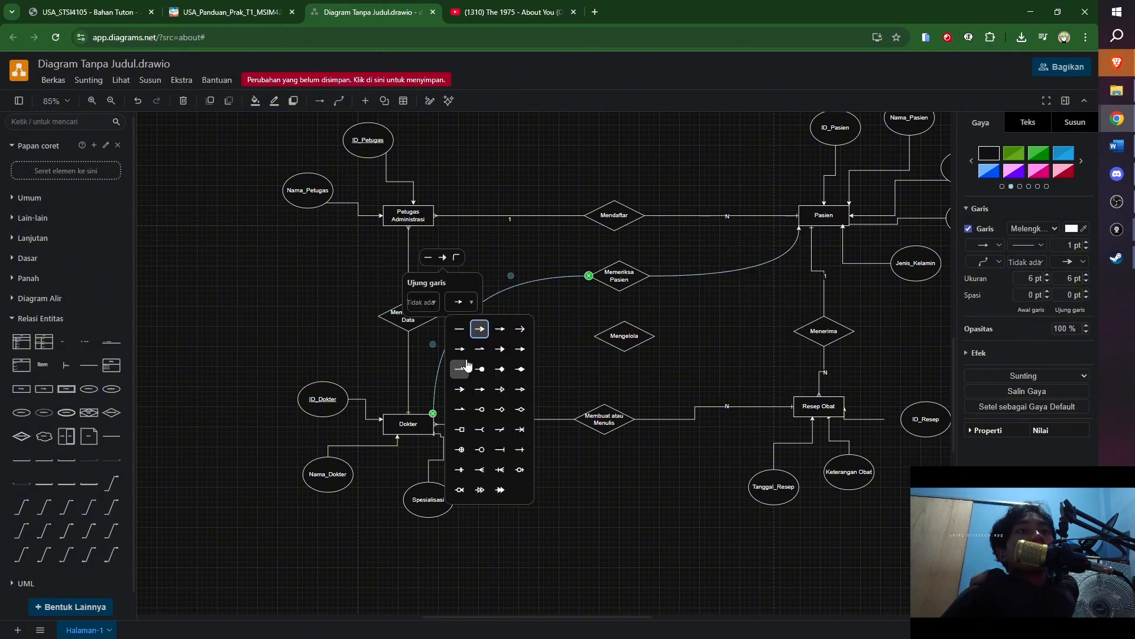
{"action": "left_click", "coordinate": [456, 328]}
{"action": "left_click", "coordinate": [423, 302]}
{"action": "left_click", "coordinate": [442, 471]}
Step: Replace the arrowhead on the connector between Memeriksa Pasien and Pasien with a cardinality line ending
{"action": "left_click", "coordinate": [772, 260]}
{"action": "left_click", "coordinate": [749, 252]}
{"action": "left_click", "coordinate": [768, 297]}
{"action": "left_click", "coordinate": [831, 444]}
{"action": "left_click", "coordinate": [712, 406]}
Step: Shift the Memeriksa Pasien diamond slightly to the right and connect Resep Obat through the Mengelola diamond to Petugas Administrasi
{"action": "mouse_move", "coordinate": [625, 285]}
{"action": "left_mouse_down"}
{"action": "mouse_move", "coordinate": [656, 314]}
{"action": "mouse_move", "coordinate": [640, 281]}
{"action": "left_mouse_up"}
{"action": "left_click", "coordinate": [800, 403]}
{"action": "left_click", "coordinate": [776, 380]}
{"action": "mouse_move", "coordinate": [794, 396]}
{"action": "left_mouse_down"}
{"action": "mouse_move", "coordinate": [636, 336]}
{"action": "mouse_move", "coordinate": [433, 226]}
{"action": "left_mouse_up"}
Step: Replace the arrowhead on the connector between Resep Obat and Mengelola with a cardinality line ending
{"action": "left_click", "coordinate": [713, 391]}
{"action": "left_click", "coordinate": [732, 437]}
{"action": "left_click", "coordinate": [780, 586]}
{"action": "left_click", "coordinate": [686, 461]}
Step: Try a crow's-foot ending on the Mengelola side of the Petugas Administrasi connector, with no ending at Petugas Administrasi, and undo it
{"action": "left_click", "coordinate": [458, 354]}
{"action": "left_click", "coordinate": [480, 399]}
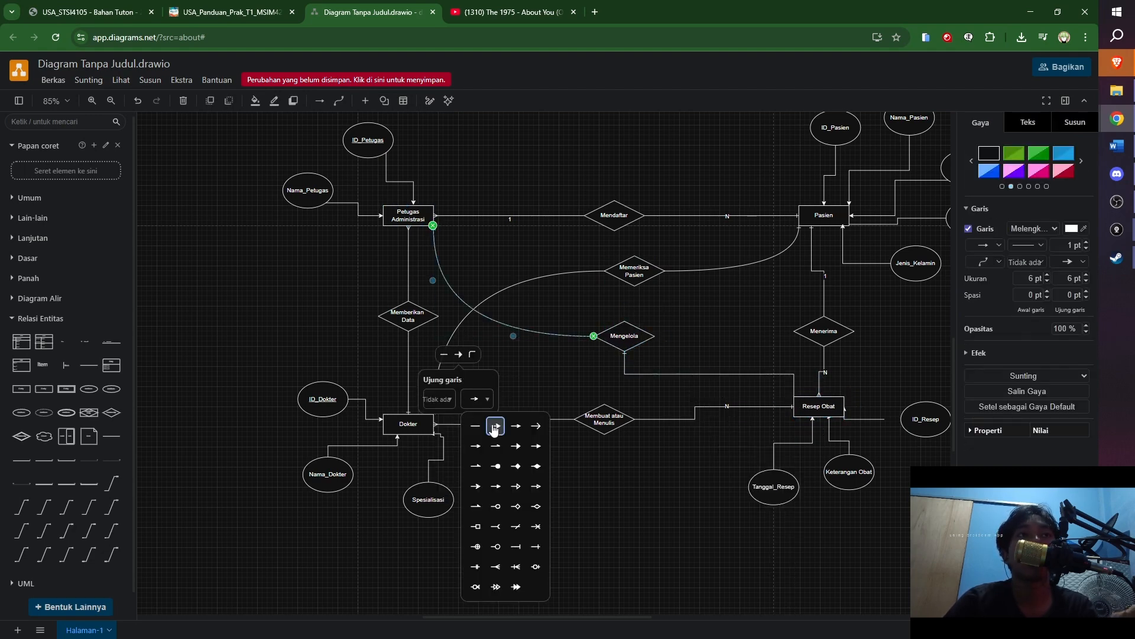
{"action": "left_click", "coordinate": [475, 425]}
{"action": "left_click", "coordinate": [443, 399]}
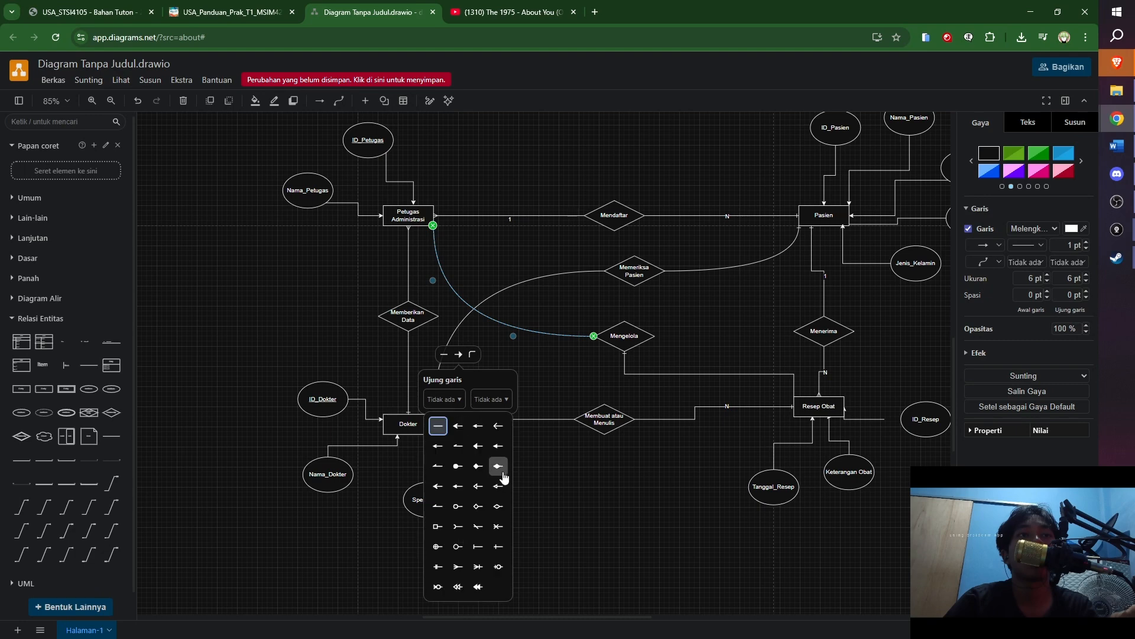
{"action": "left_click", "coordinate": [458, 567]}
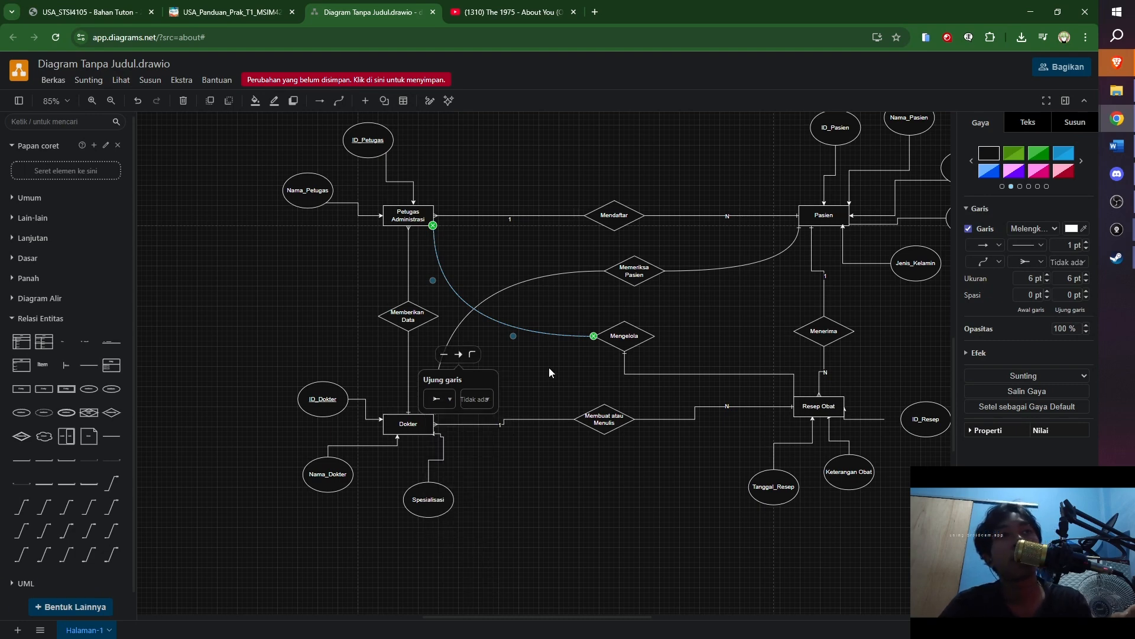
{"action": "left_click", "coordinate": [556, 378]}
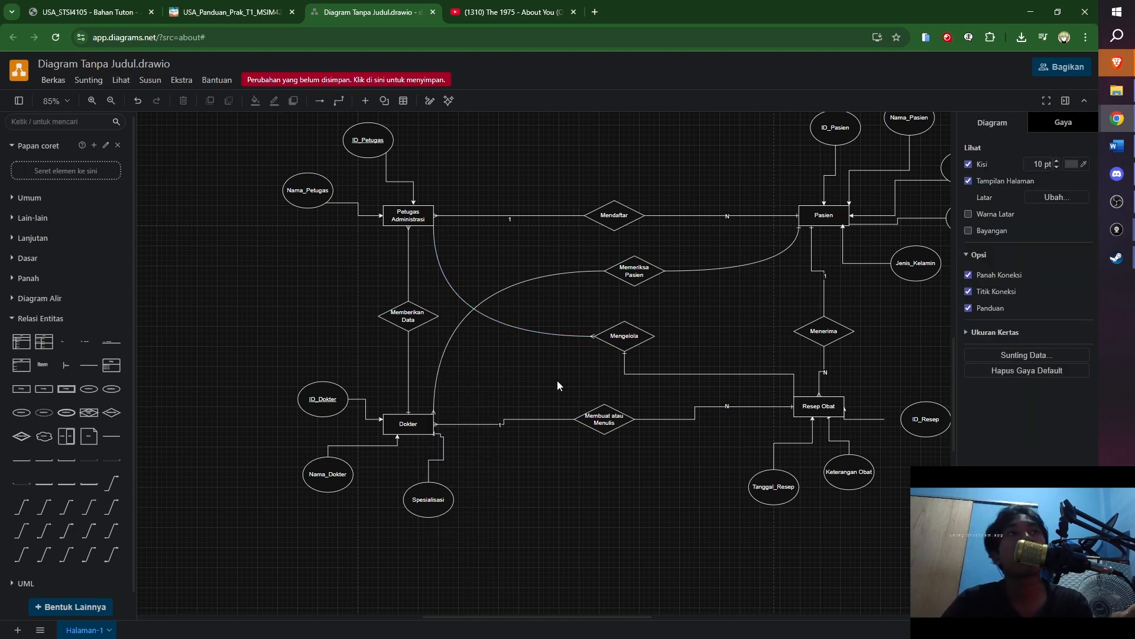
{"action": "left_click", "coordinate": [572, 334]}
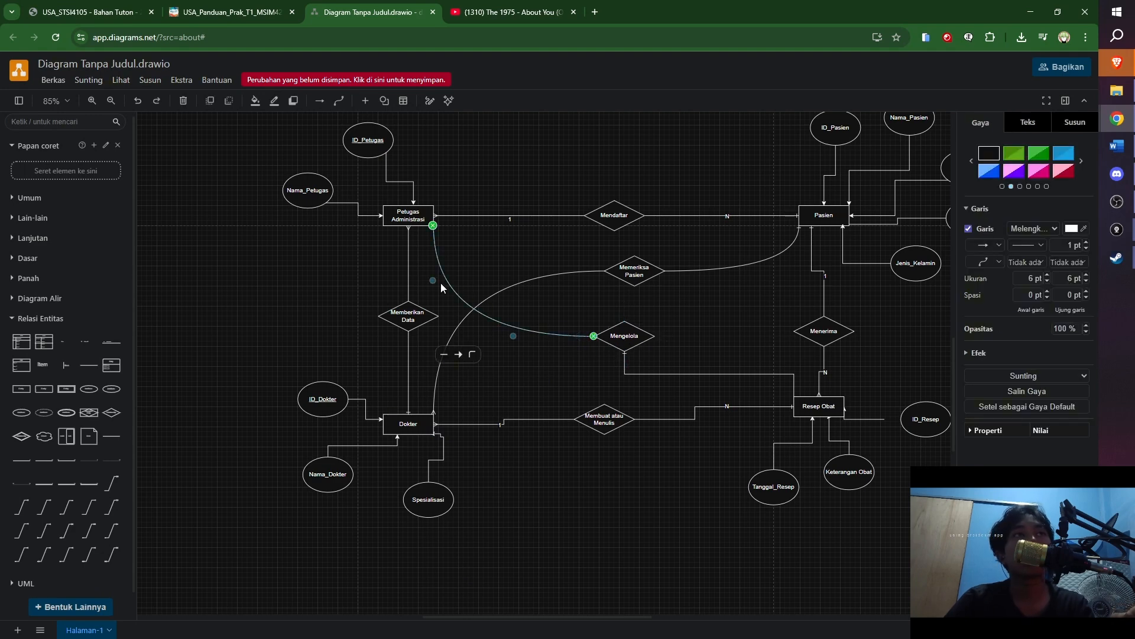
{"action": "left_click", "coordinate": [460, 356]}
{"action": "left_click", "coordinate": [440, 399]}
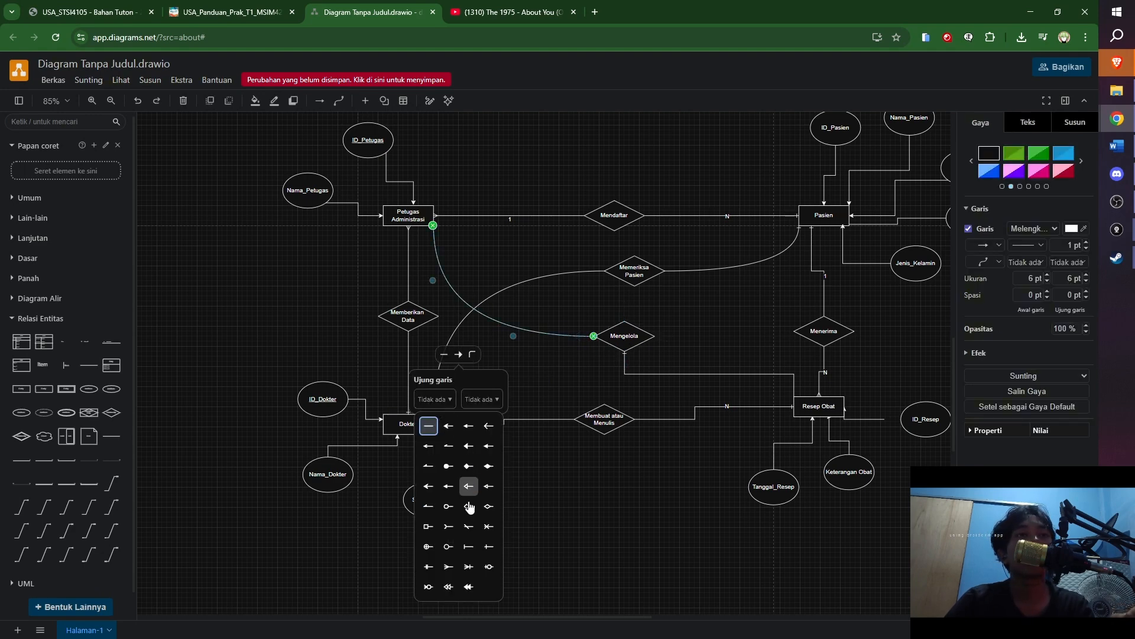
{"action": "left_click", "coordinate": [447, 566]}
{"action": "left_click", "coordinate": [552, 389]}
{"action": "key", "text": "ctrl+z"}
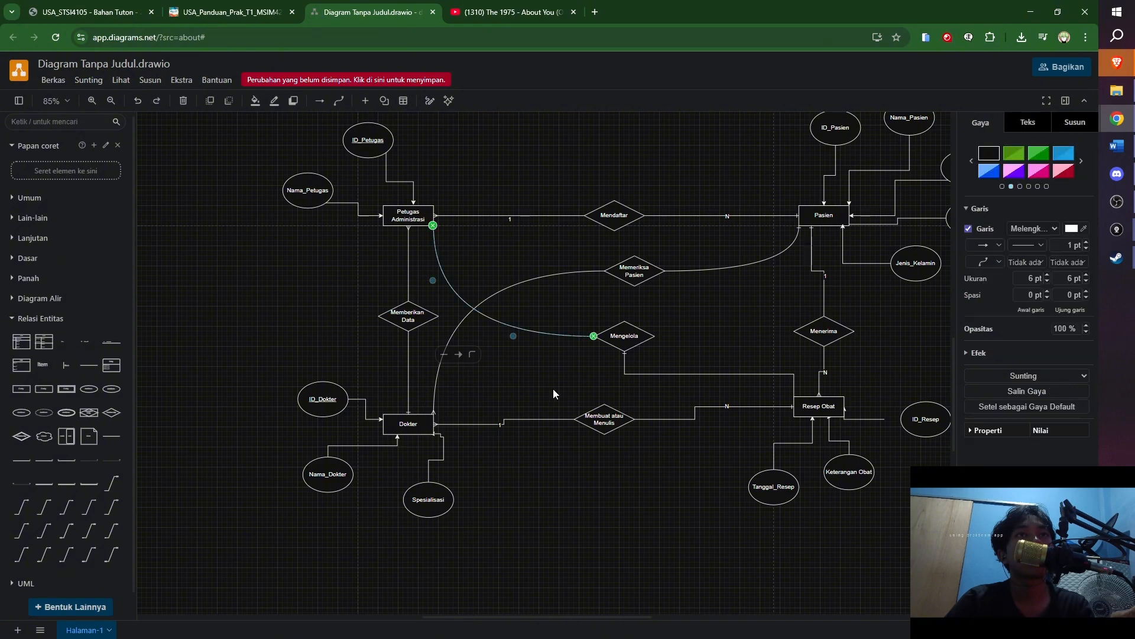
Step: Give the Mengelola connector a crow's-foot ending on the Petugas Administrasi side
{"action": "left_click", "coordinate": [457, 356]}
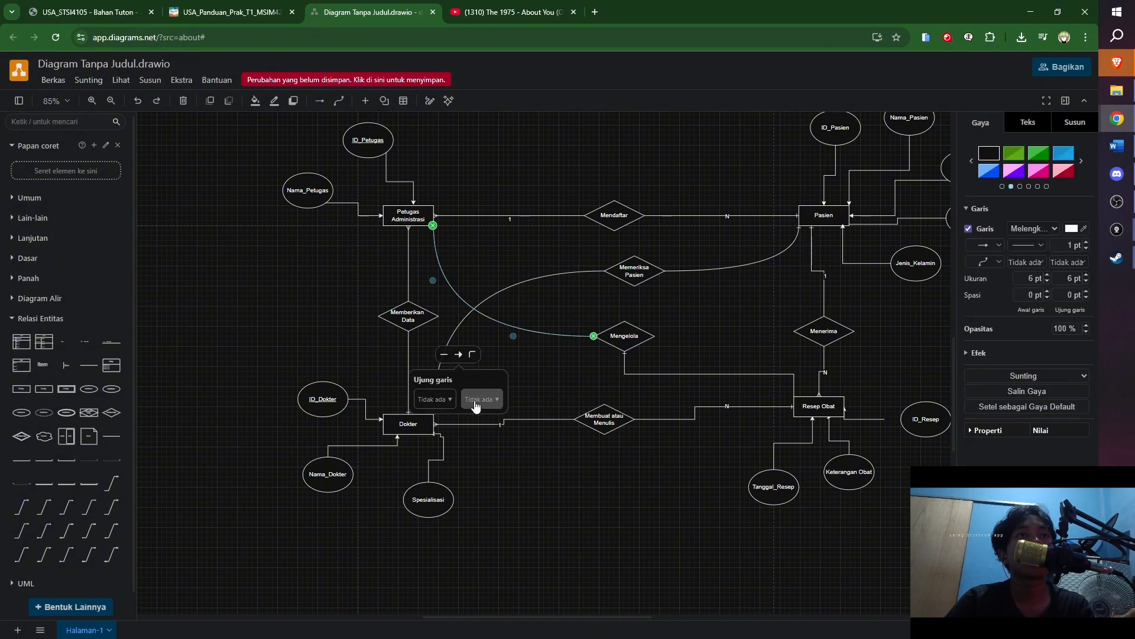
{"action": "left_click", "coordinate": [480, 399]}
{"action": "left_click", "coordinate": [497, 566]}
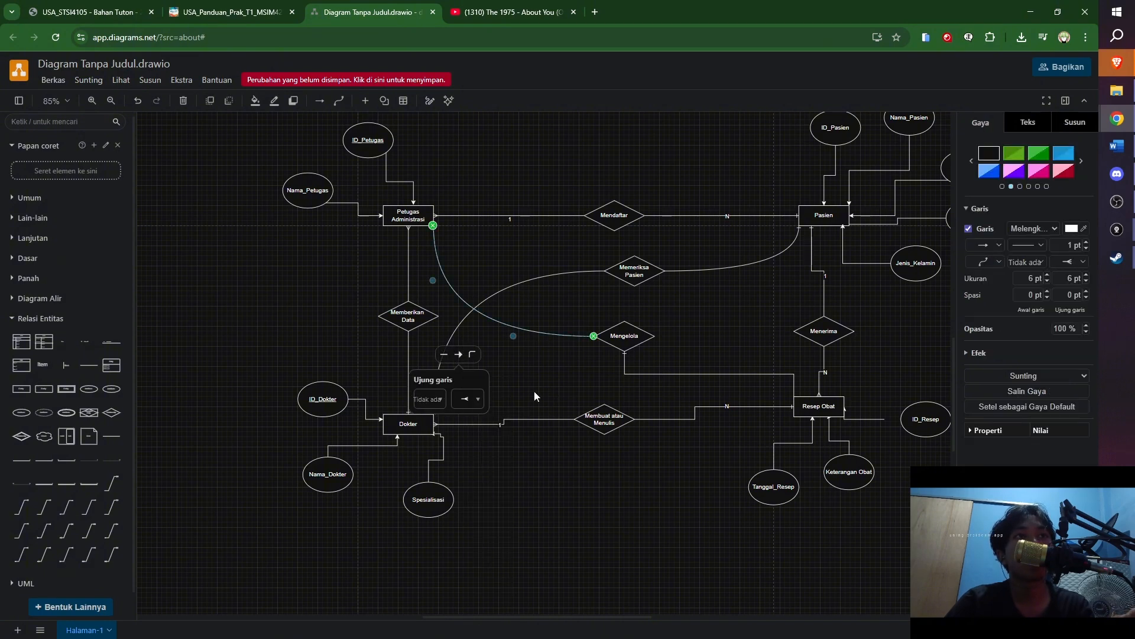
{"action": "left_click", "coordinate": [535, 376]}
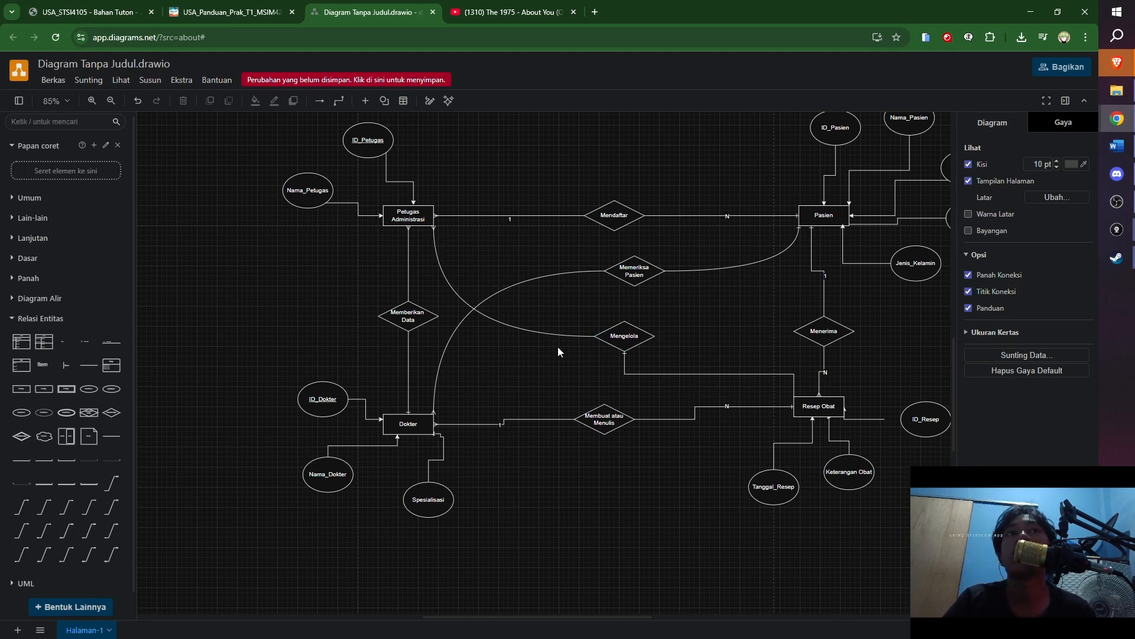
Step: Label the Memeriksa Pasien connectors "N" on the Dokter side and "M" on the Pasien side
{"action": "double_click", "coordinate": [457, 325]}
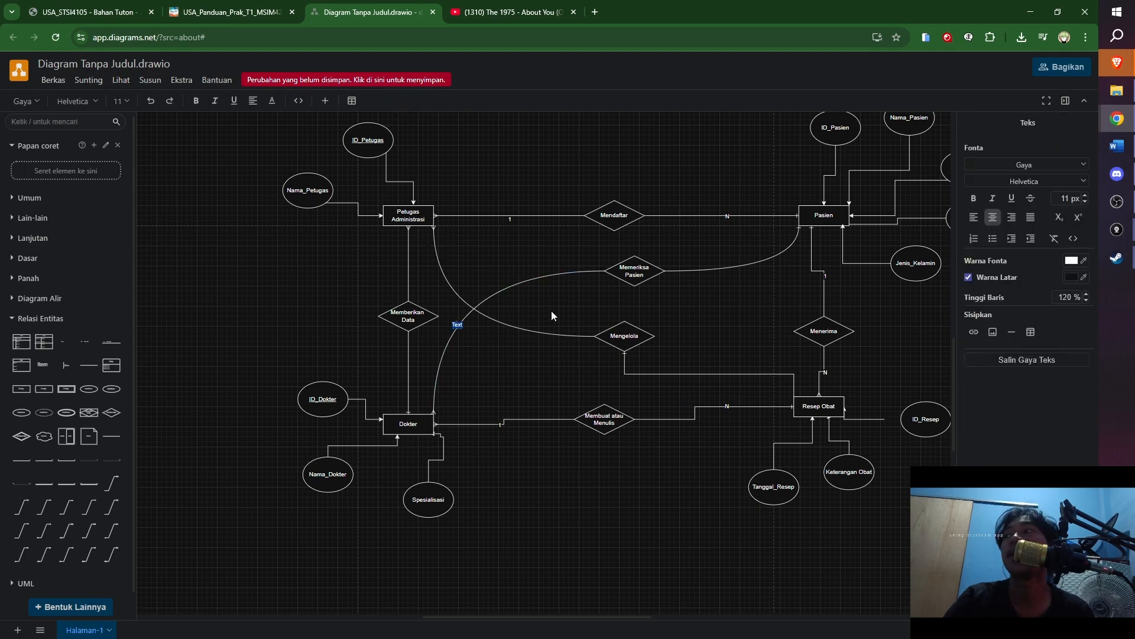
{"action": "type", "text": "N"}
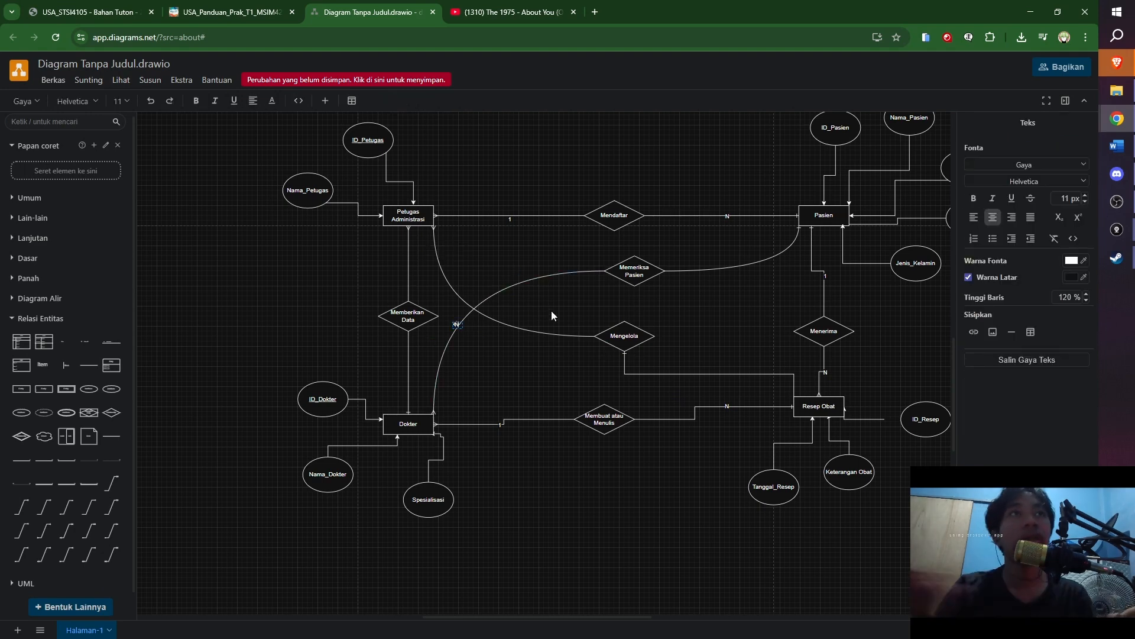
{"action": "double_click", "coordinate": [729, 268]}
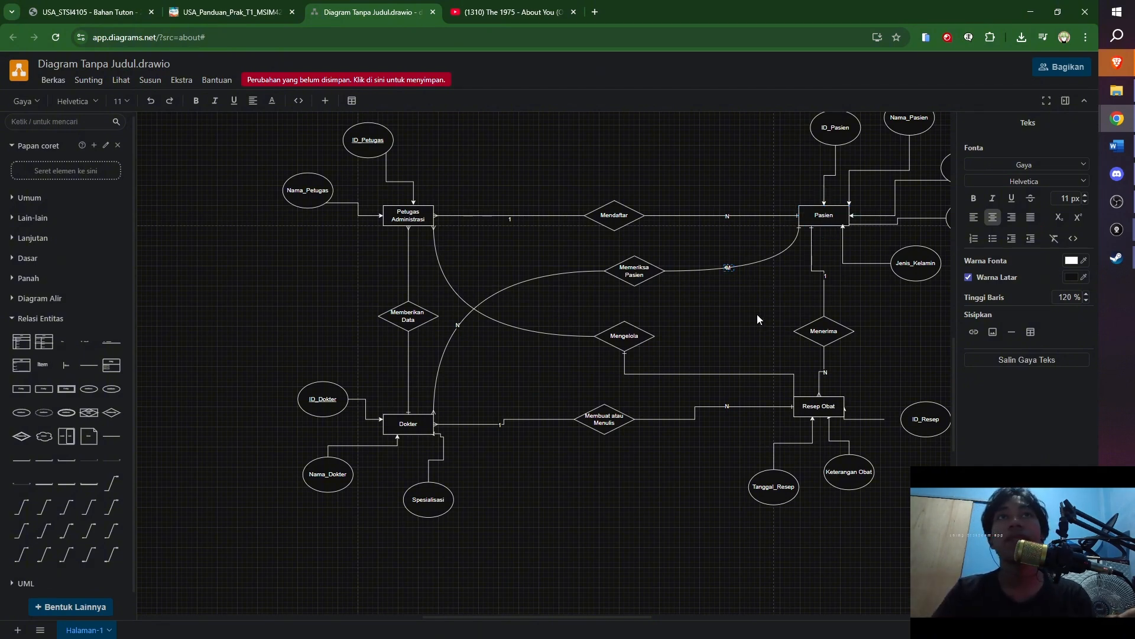
{"action": "double_click", "coordinate": [702, 320]}
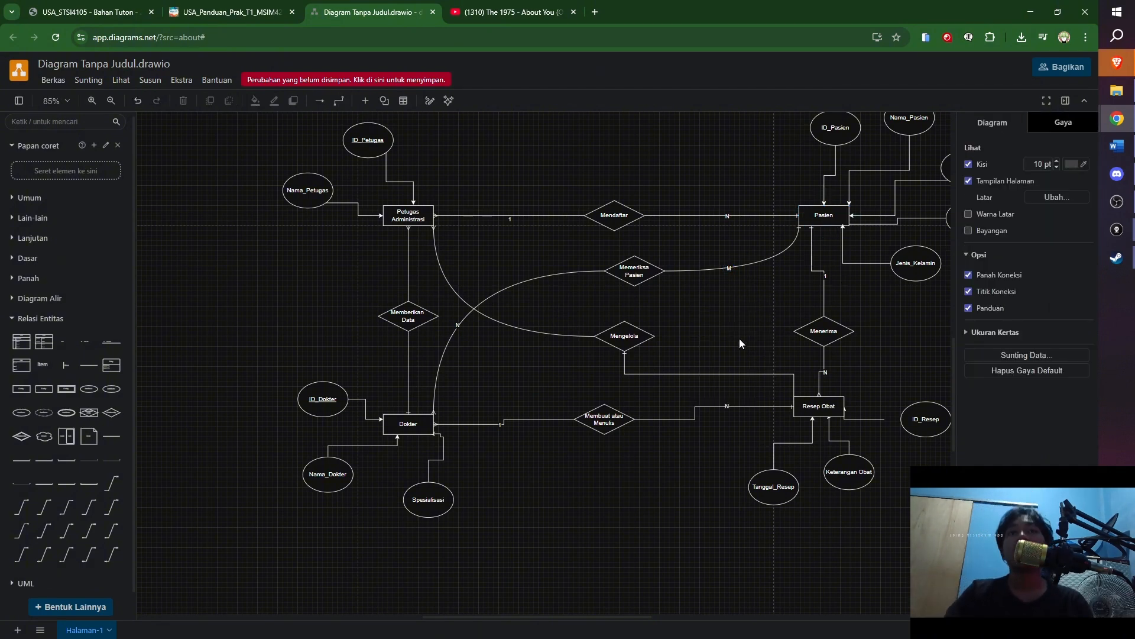
Step: Label the Mengelola connectors "1" on the Petugas Administrasi side and "N" on the Resep Obat side
{"action": "double_click", "coordinate": [450, 273]}
{"action": "type", "text": "1"}
{"action": "left_click", "coordinate": [705, 382]}
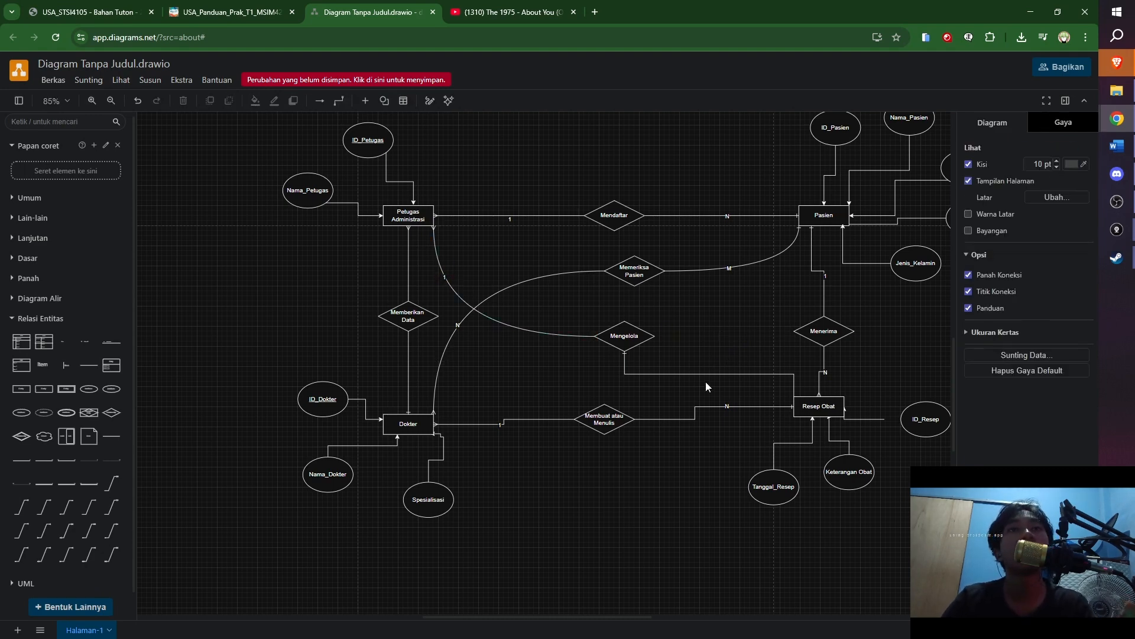
{"action": "double_click", "coordinate": [701, 374]}
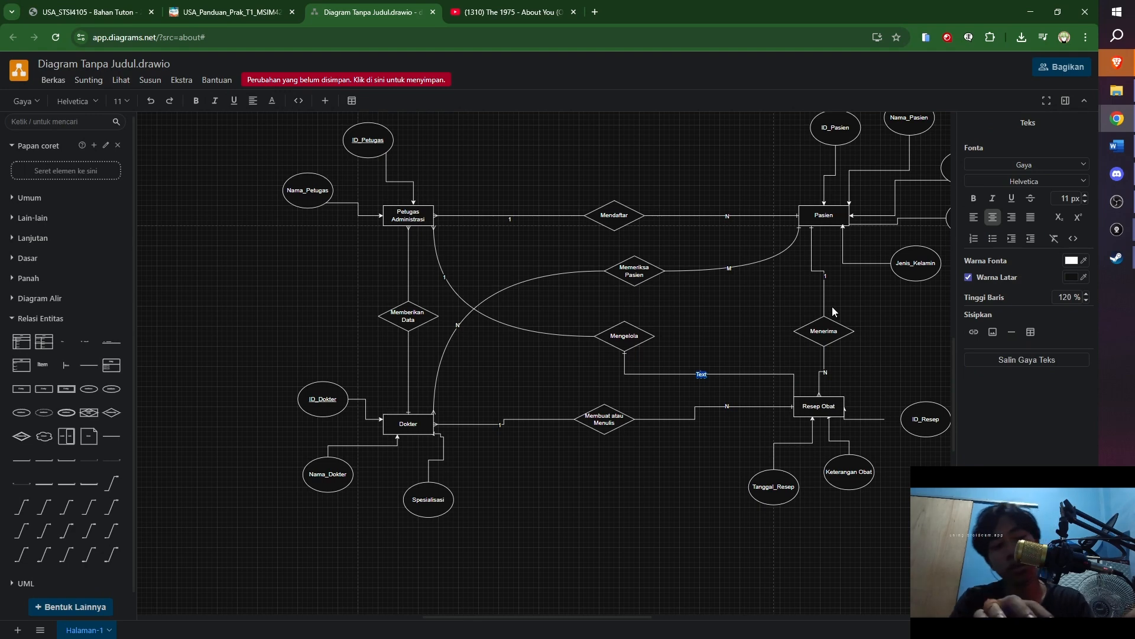
{"action": "type", "text": "N"}
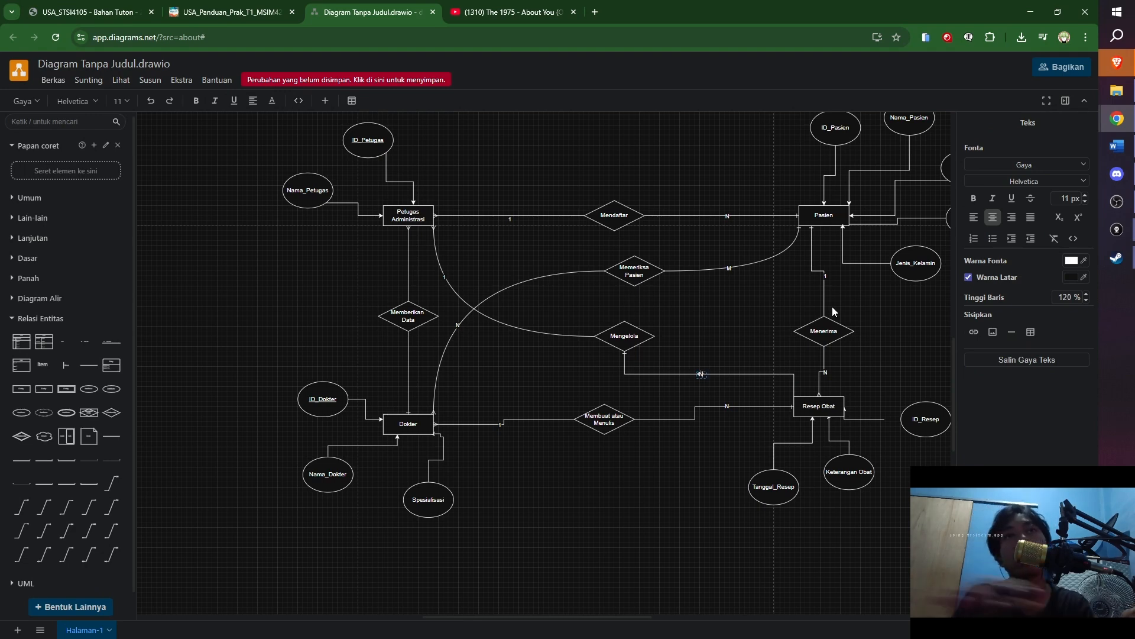
{"action": "left_click", "coordinate": [737, 316]}
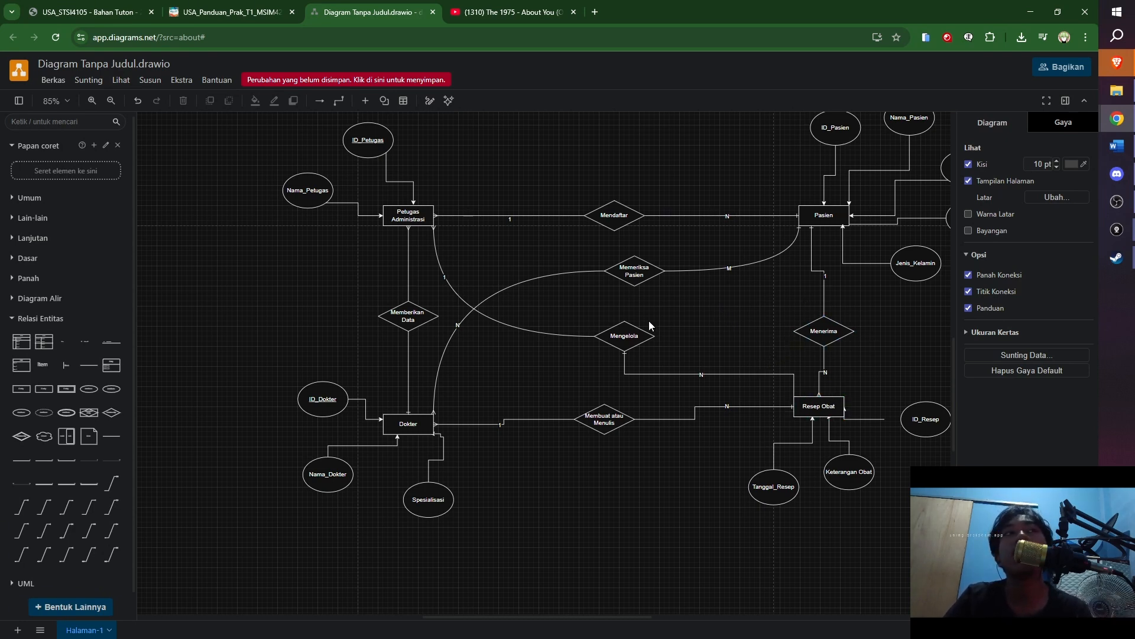
Step: Try adding a text label to the connector between Petugas Administrasi and Memberikan Data, and undo it
{"action": "left_click_drag", "start_coordinate": [692, 333], "coordinate": [694, 412]}
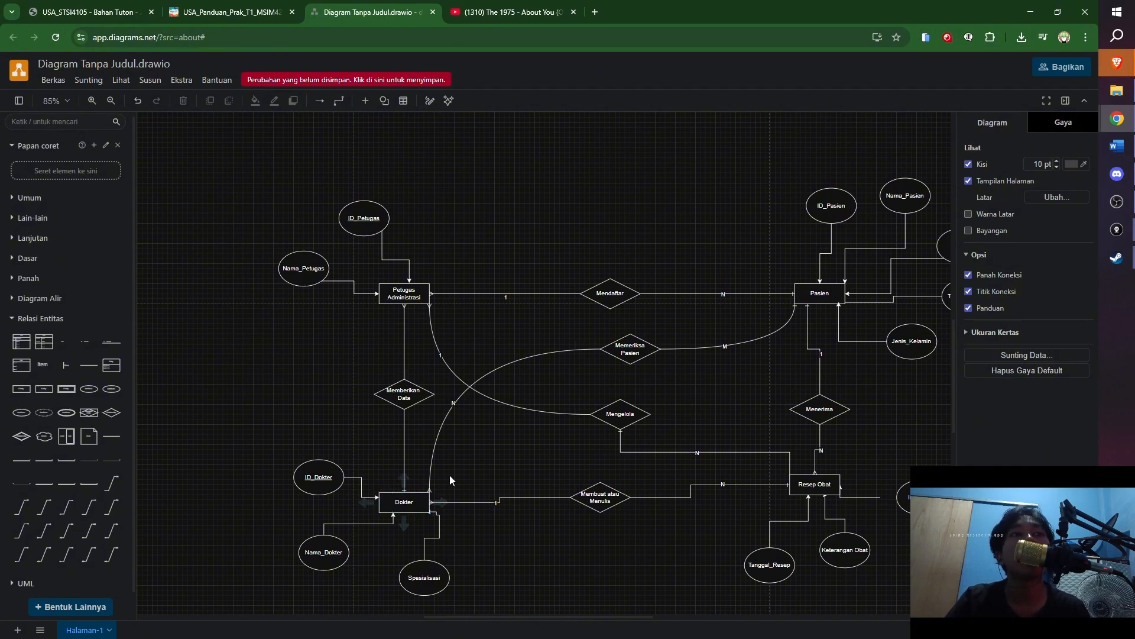
{"action": "left_click", "coordinate": [844, 291]}
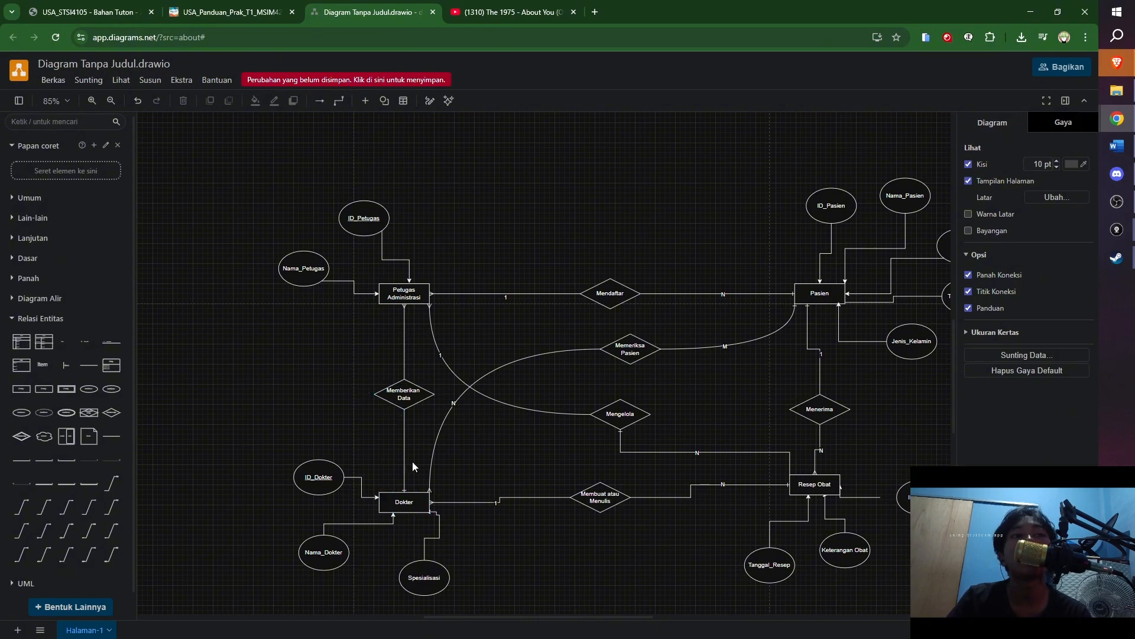
{"action": "double_click", "coordinate": [405, 340]}
{"action": "left_click", "coordinate": [502, 330]}
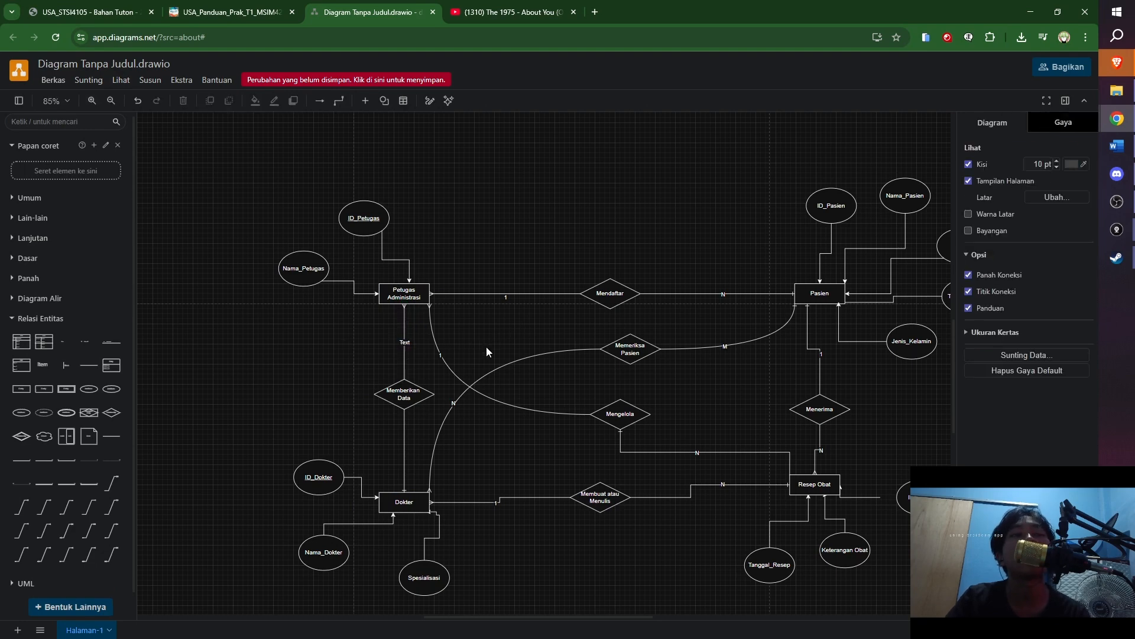
{"action": "key", "text": "ctrl+z"}
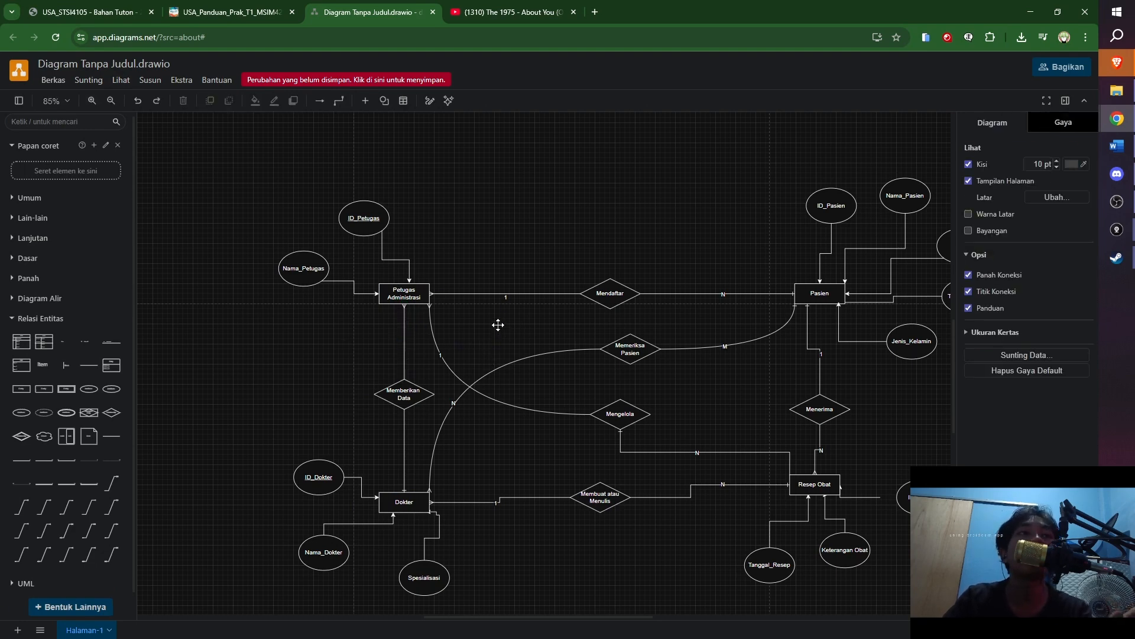
Step: Review the whole diagram, checking the entities, attributes, relationship diamonds and cardinality labels
{"action": "scroll", "coordinate": [498, 324], "scroll_direction": "down", "scroll_amount": 2}
{"action": "left_click", "coordinate": [324, 335]}
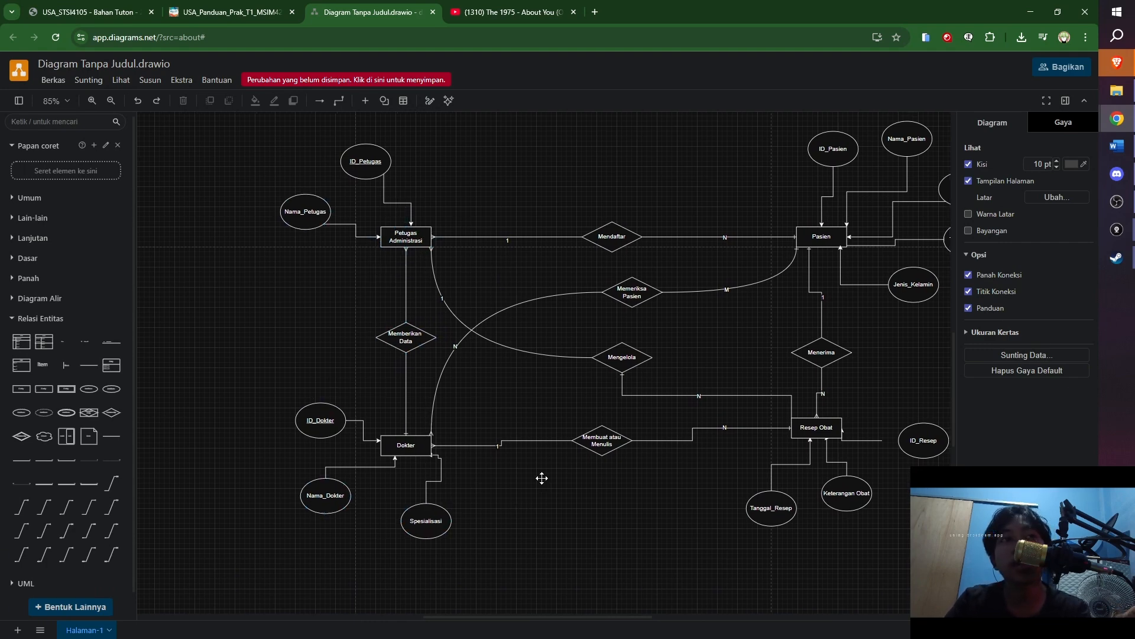
{"action": "scroll", "coordinate": [539, 468], "scroll_direction": "down", "scroll_amount": 1}
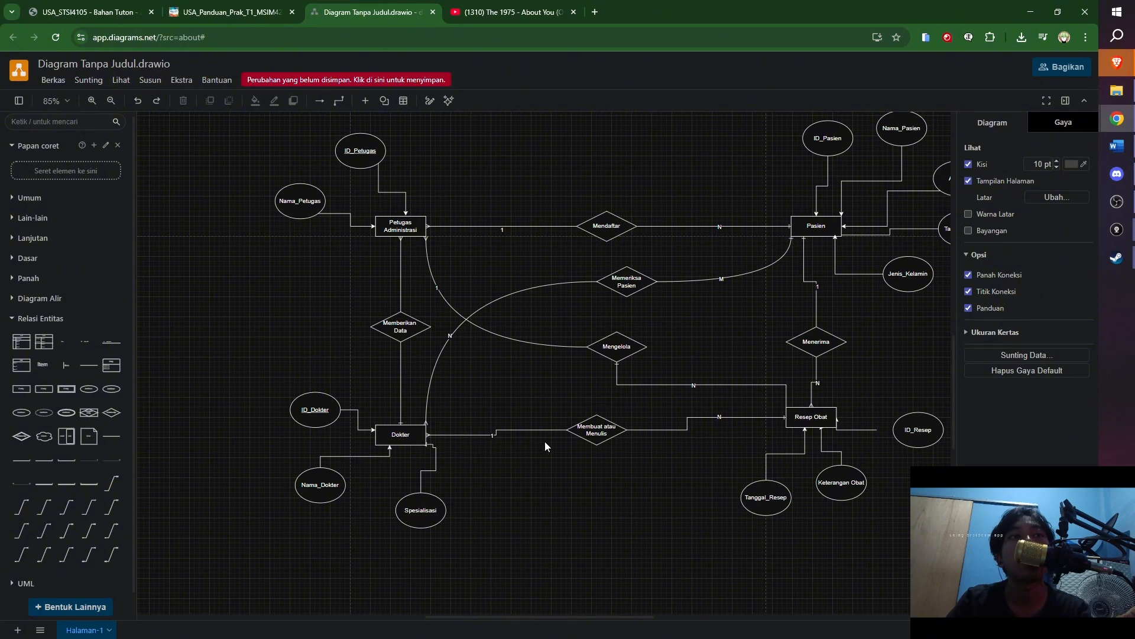
{"action": "mouse_move", "coordinate": [404, 416]}
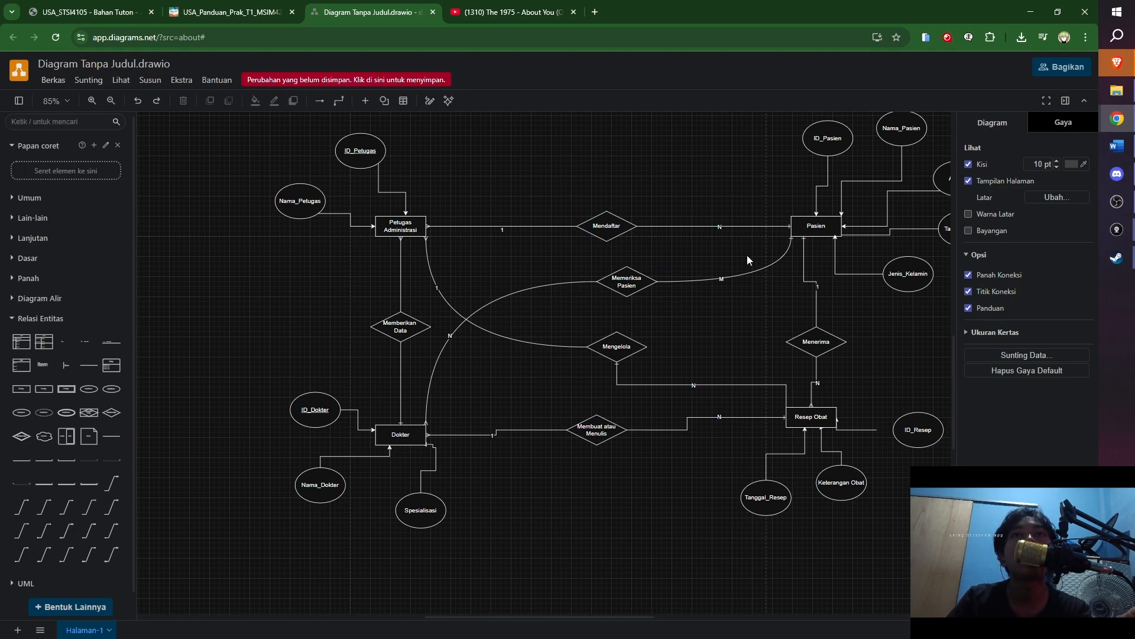
{"action": "mouse_move", "coordinate": [807, 227]}
{"action": "left_click", "coordinate": [413, 439]}
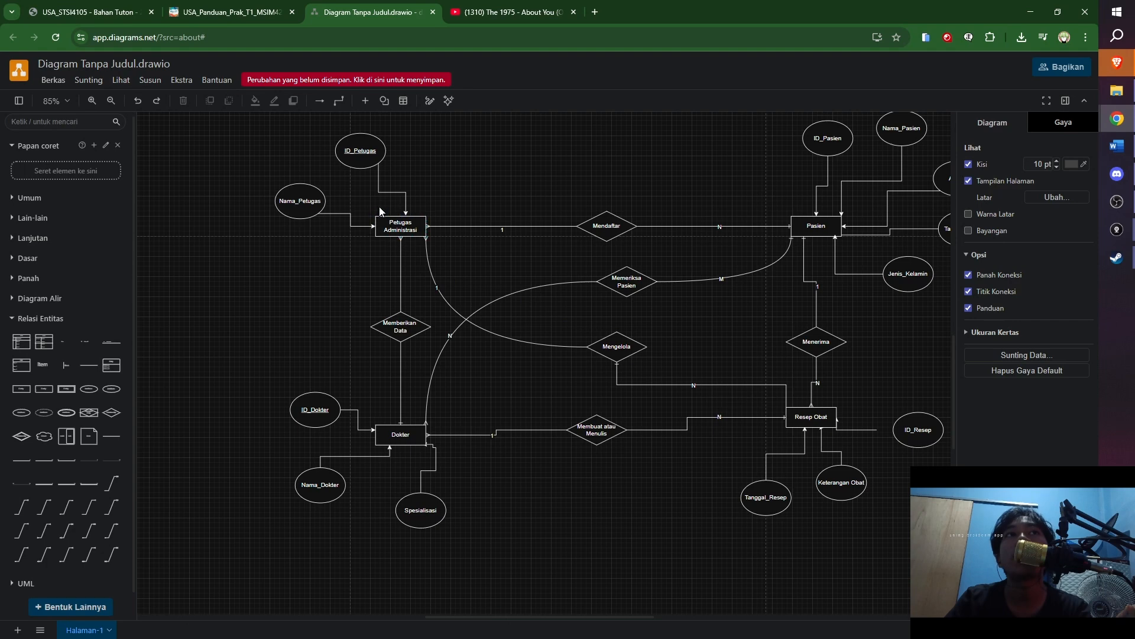
{"action": "left_click", "coordinate": [391, 226]}
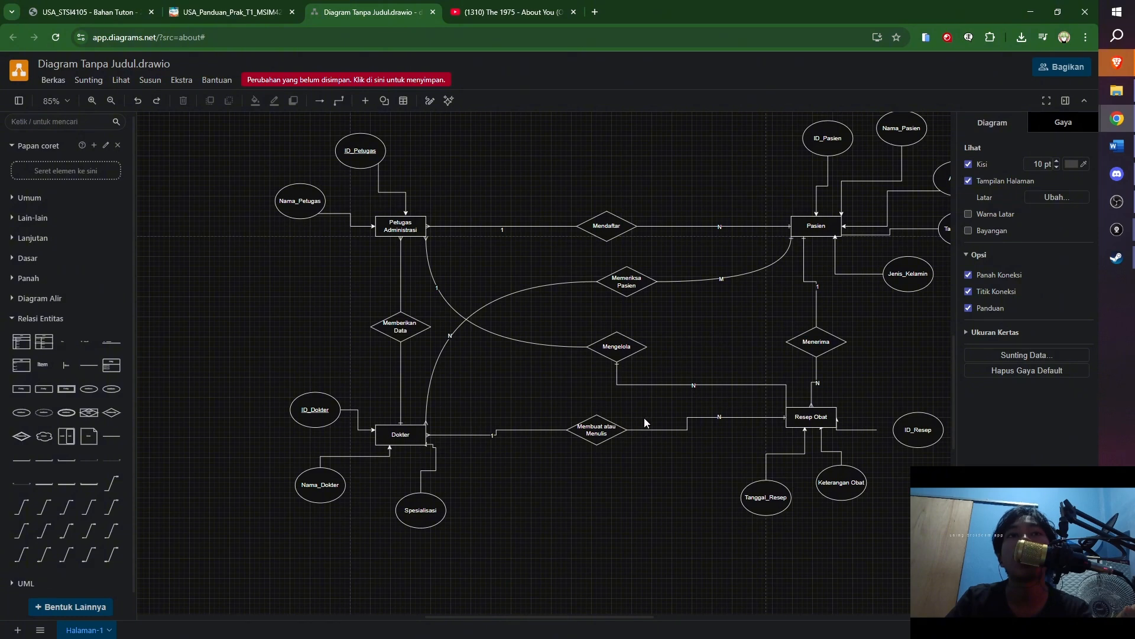
{"action": "left_click", "coordinate": [421, 437]}
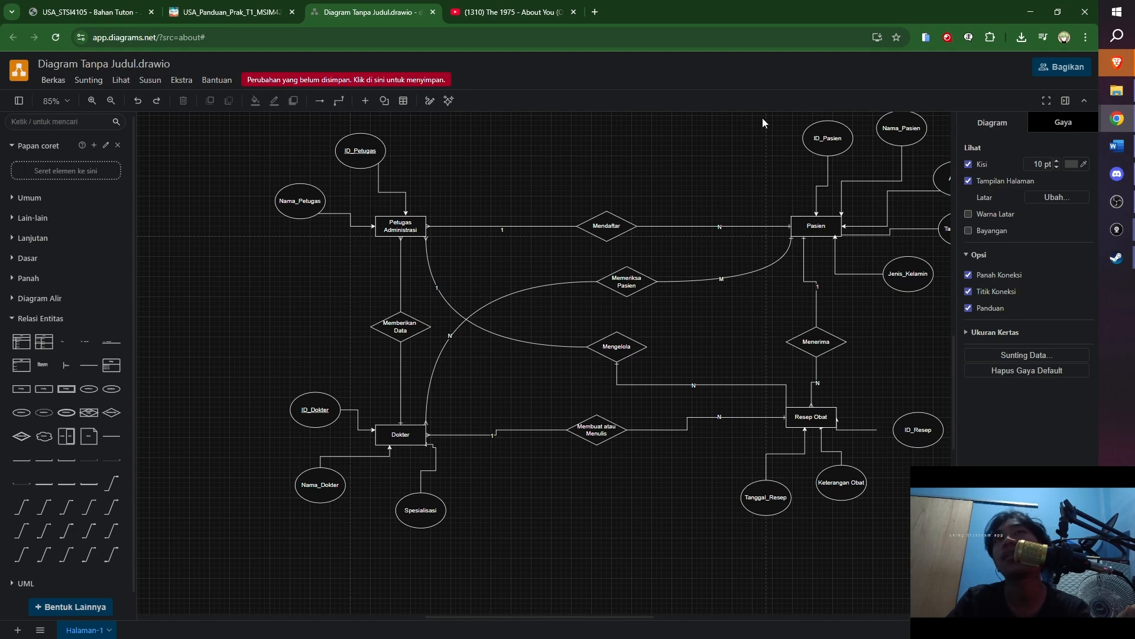
{"action": "scroll", "coordinate": [748, 266], "scroll_direction": "down", "scroll_amount": 1}
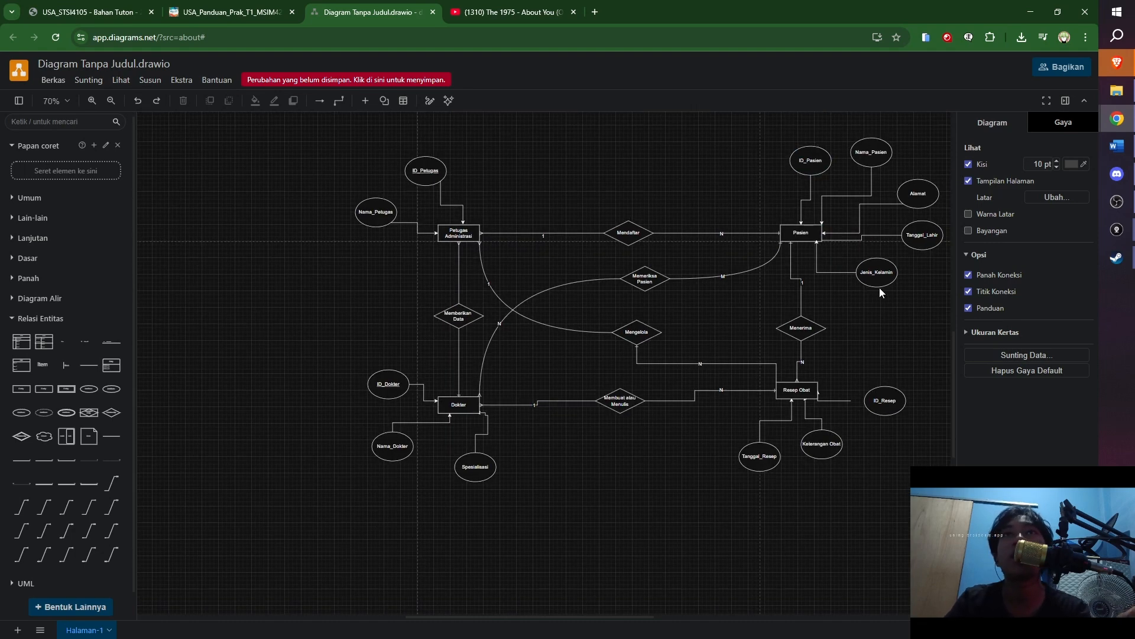
{"action": "left_click_drag", "start_coordinate": [879, 288], "coordinate": [769, 331]}
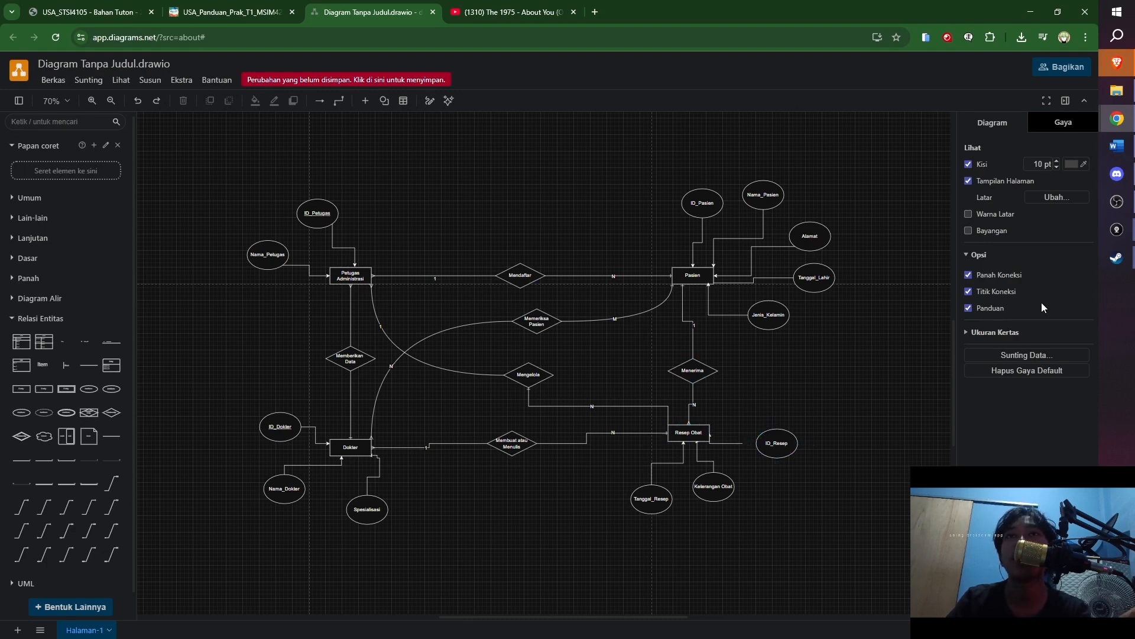
{"action": "left_click", "coordinate": [1117, 201]}
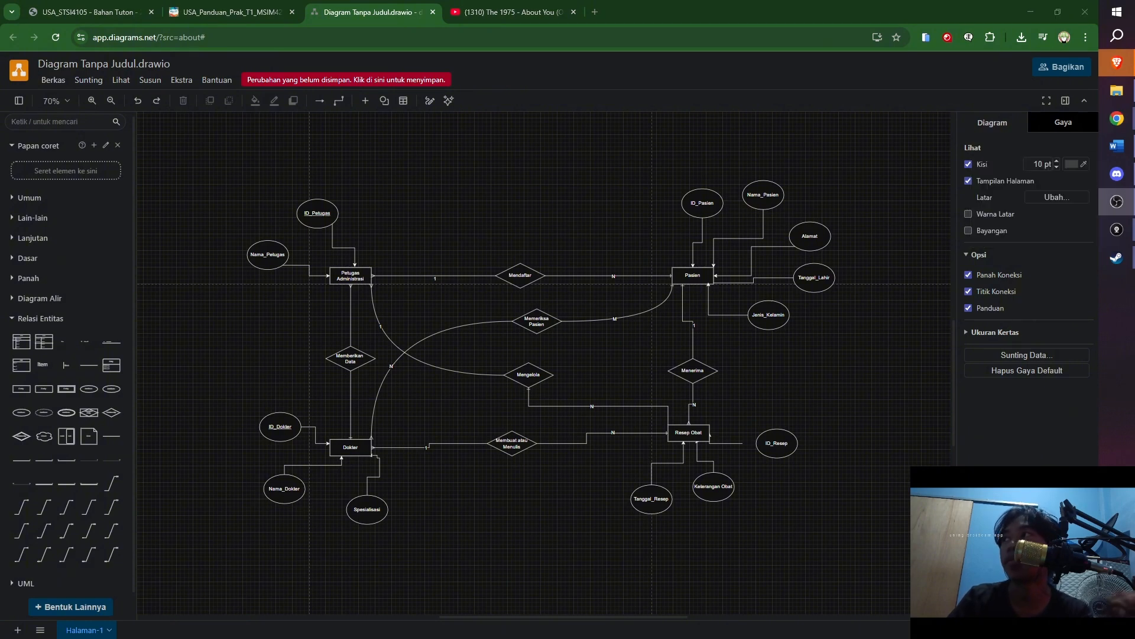